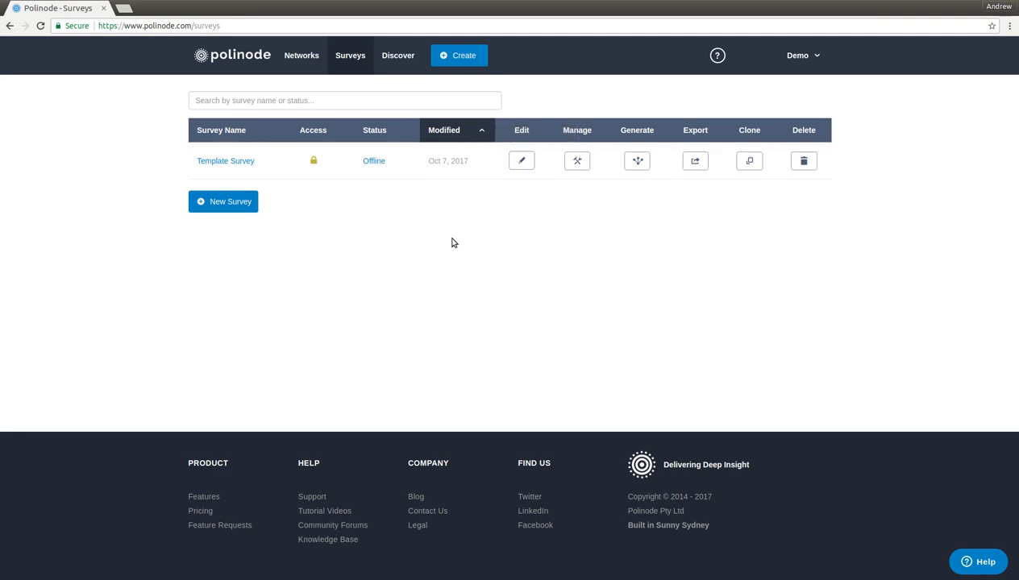
Create a new survey named "First Survey"
click(227, 205)
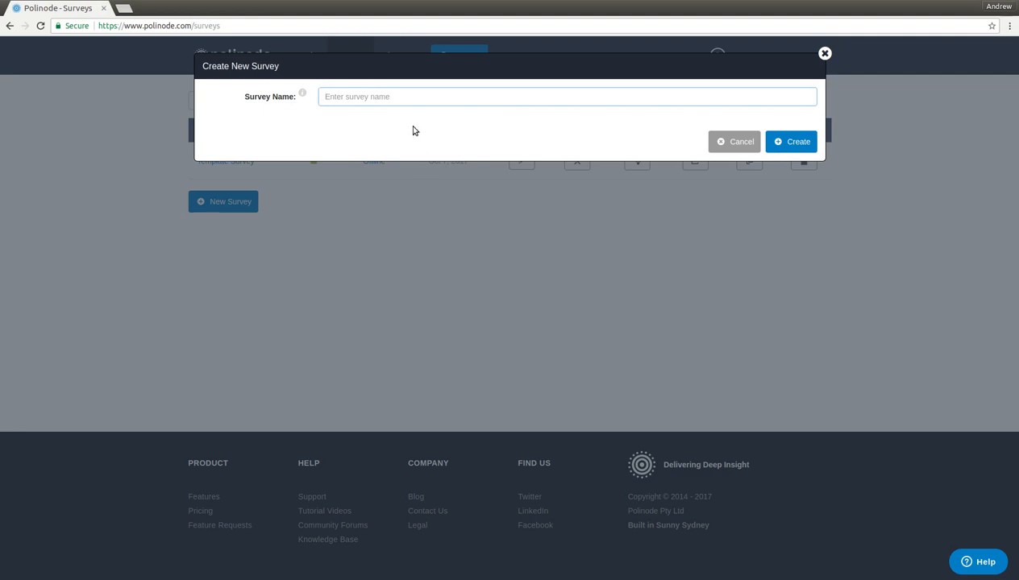
text(First Survey)
click(785, 144)
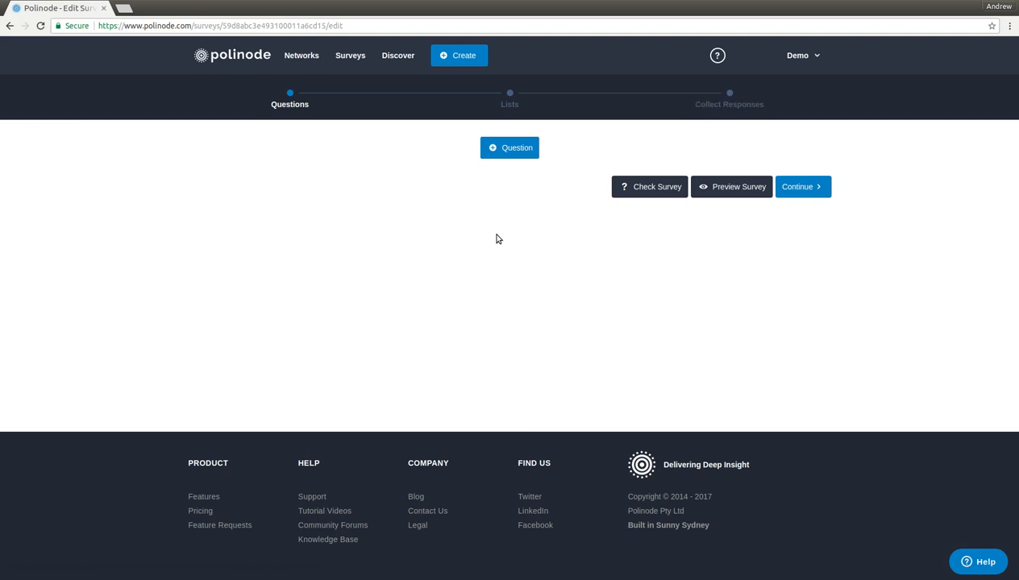
Add a Search and Select question reading "Who do you work with regularly?" and make it a relationship question
click(511, 149)
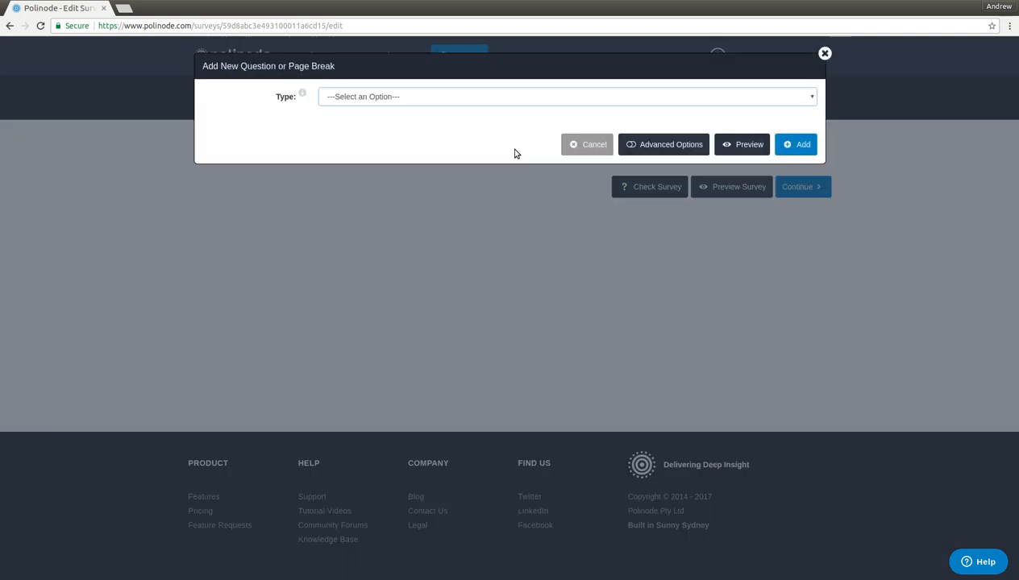
click(387, 98)
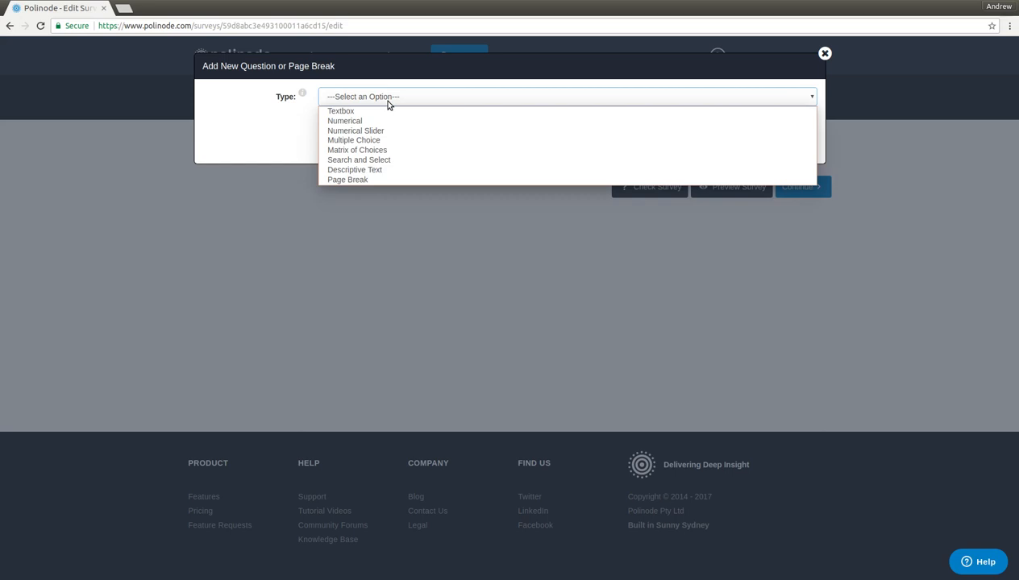
click(389, 160)
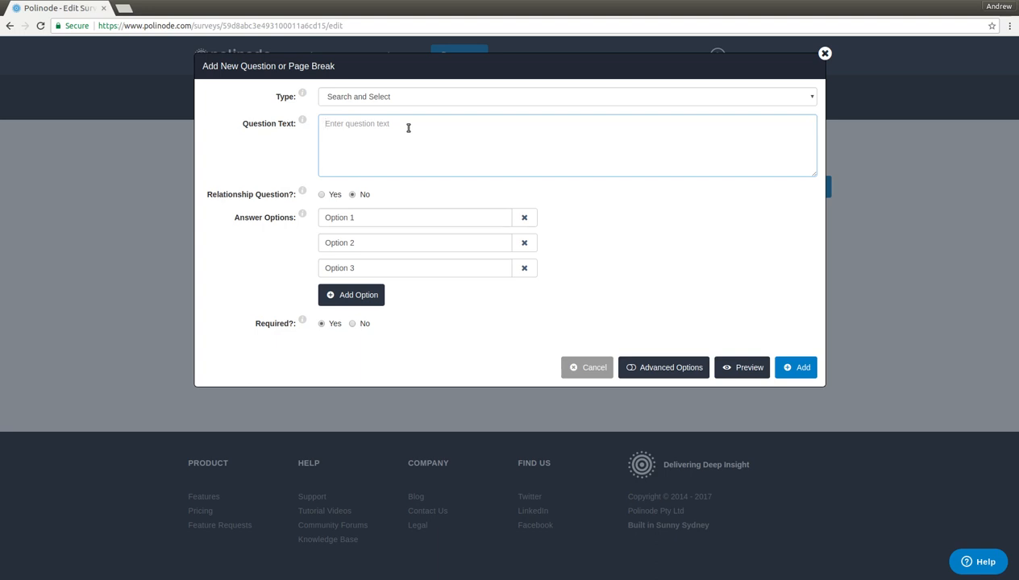
text(Who do you work with regularly?)
click(322, 195)
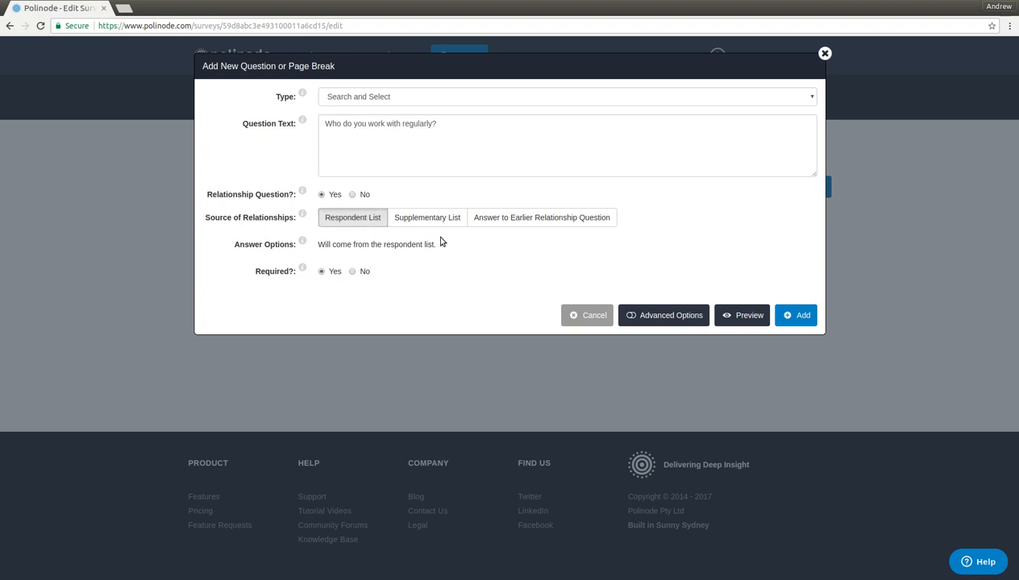
click(801, 317)
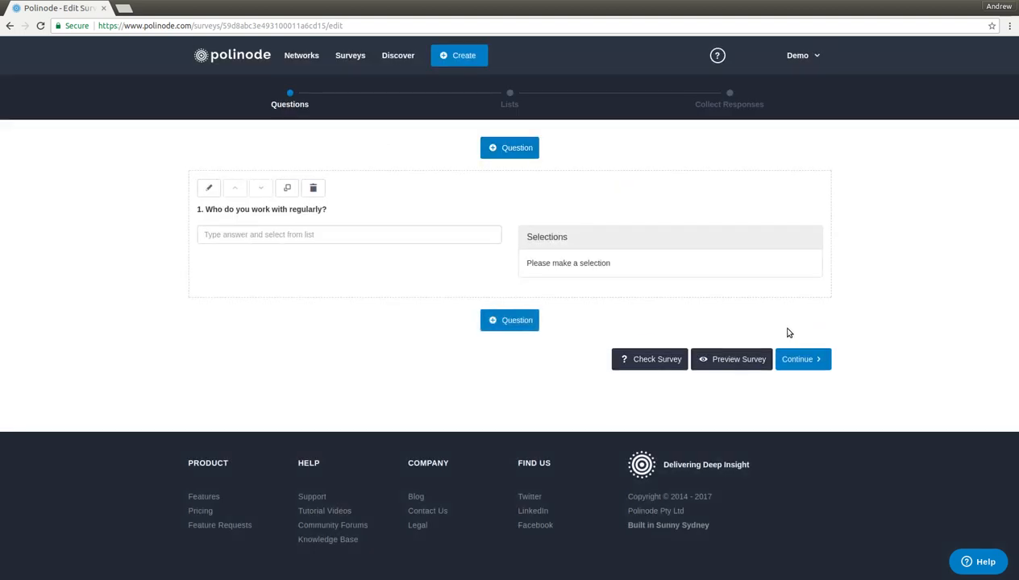
Insert a page break after the first question
click(510, 325)
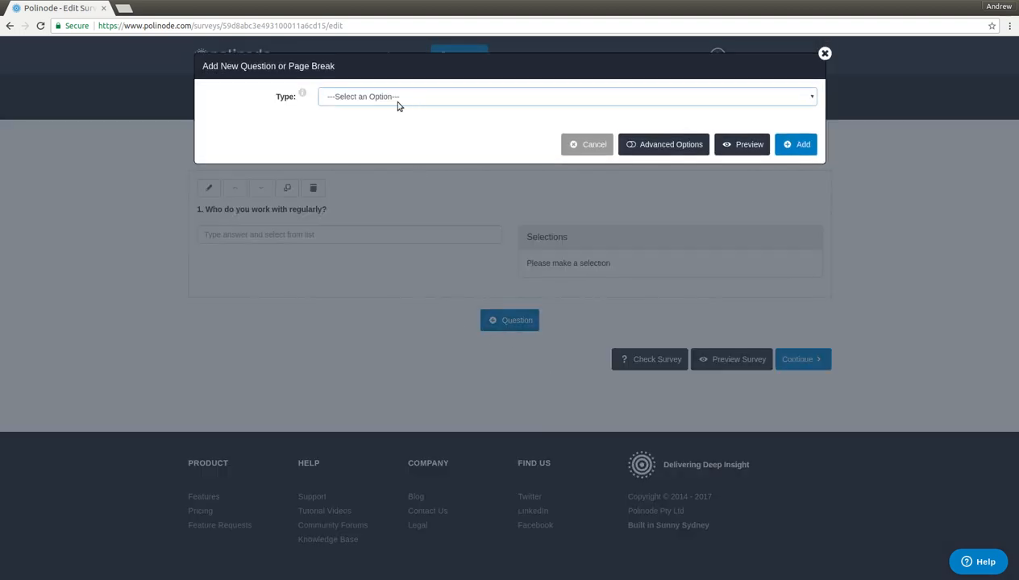
click(397, 98)
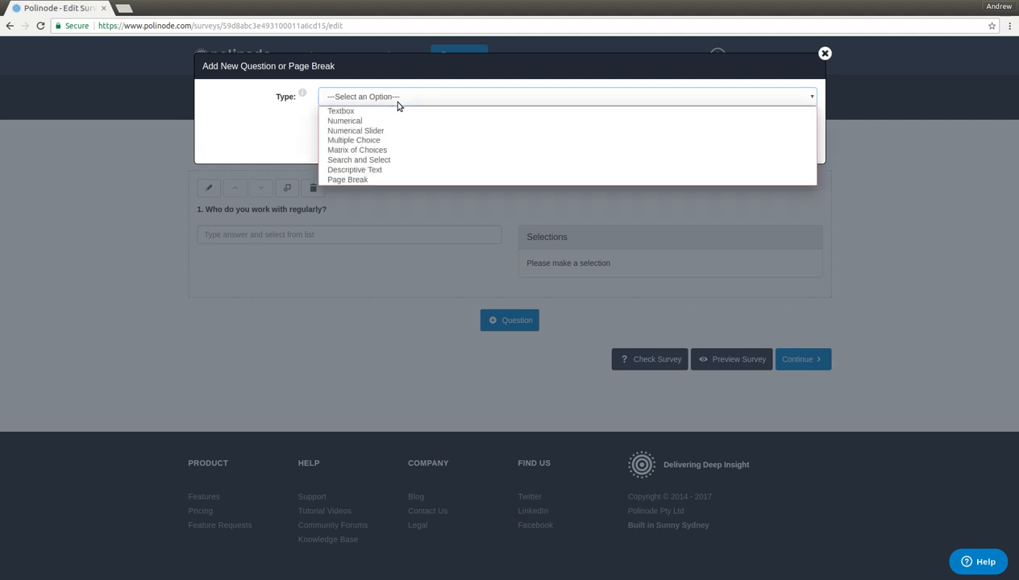
click(377, 181)
click(796, 145)
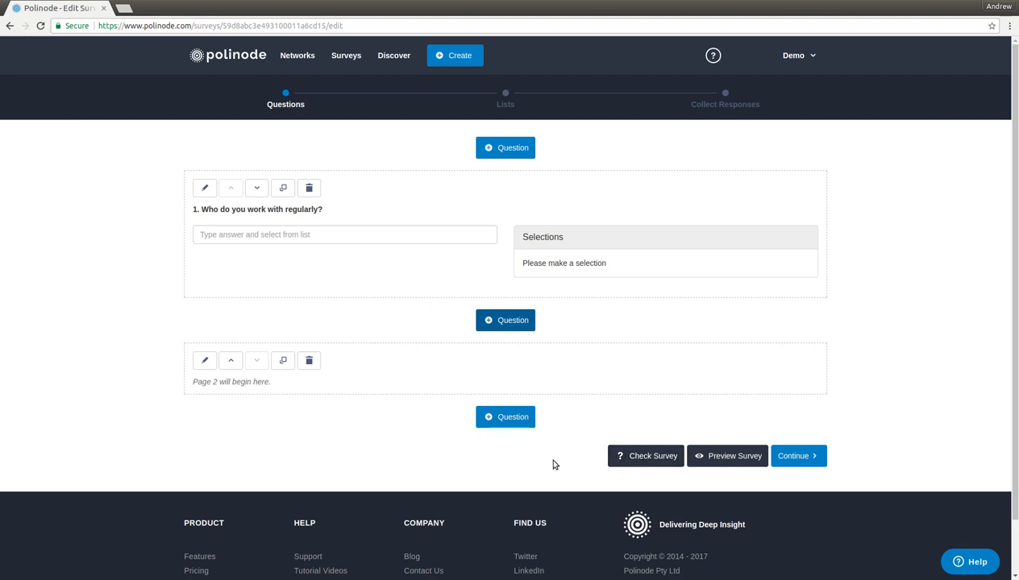
Start a Numerical Slider question below the page break with the text "How often do you interact with the people that you nominated?"
click(499, 417)
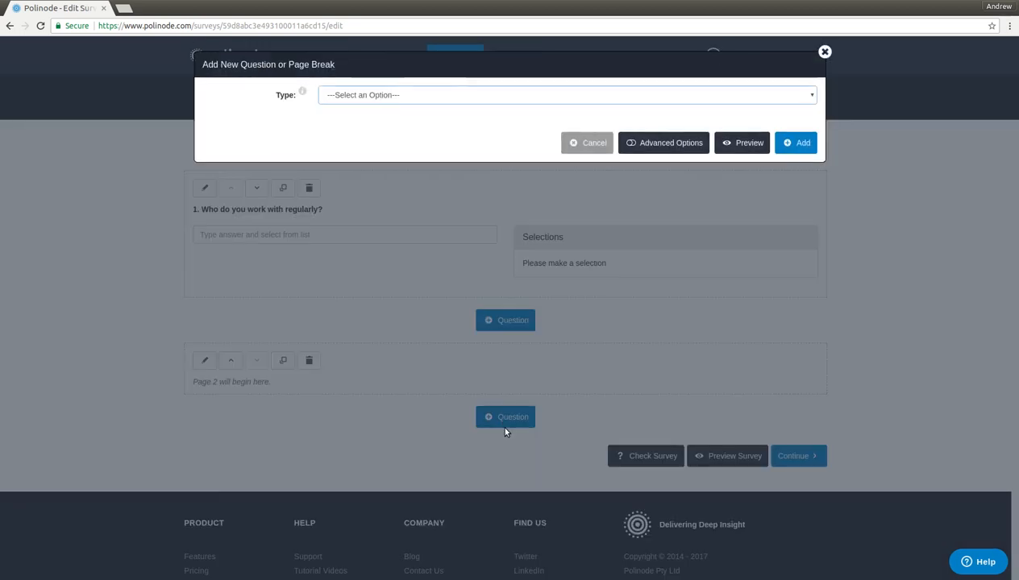
click(404, 98)
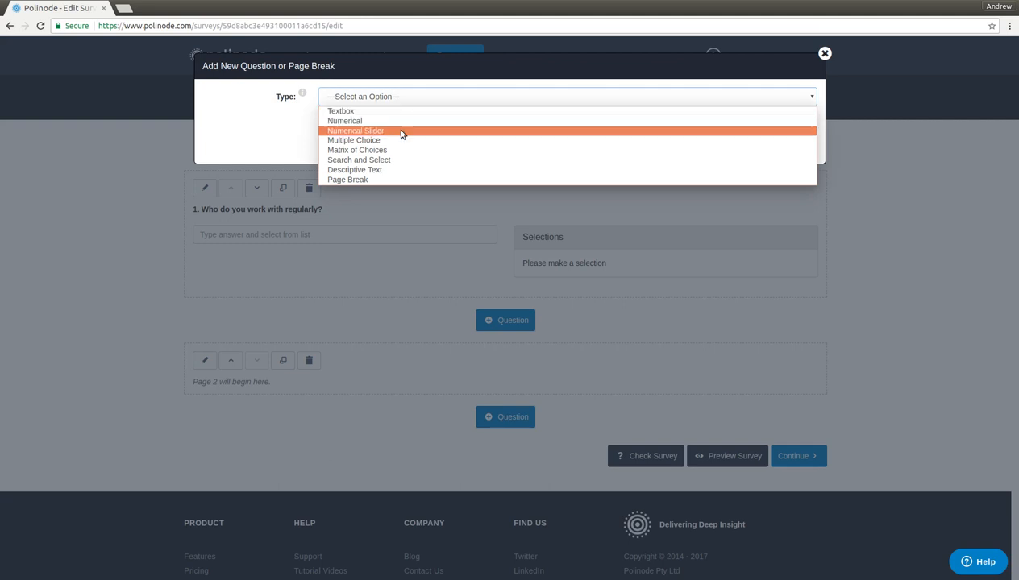
click(401, 131)
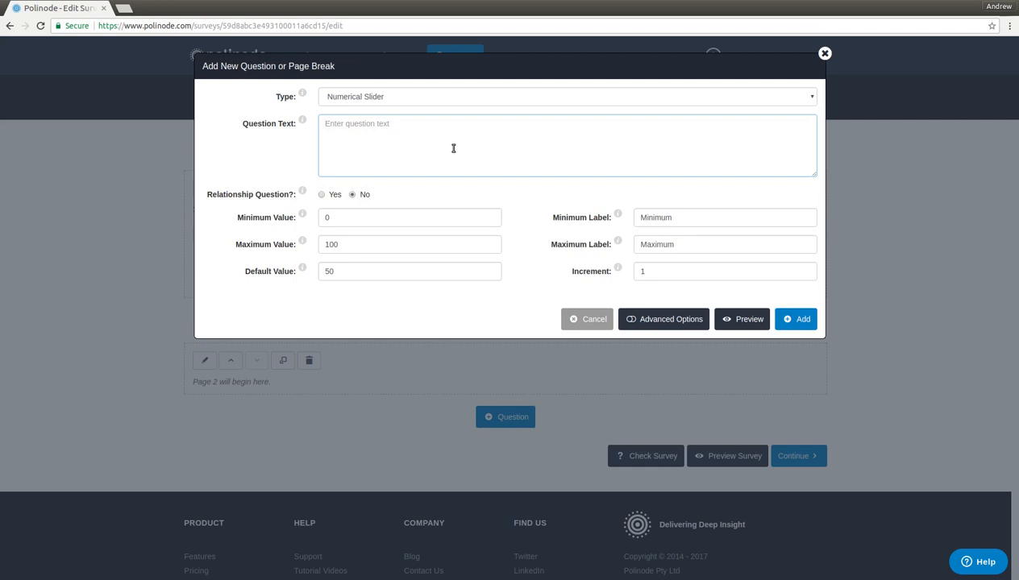
text(How often )
text(do )
text(you interact w)
text(igh thi)
key(BackSpace)
key(BackSpace)
key(BackSpace)
key(BackSpace)
key(BackSpace)
key(BackSpace)
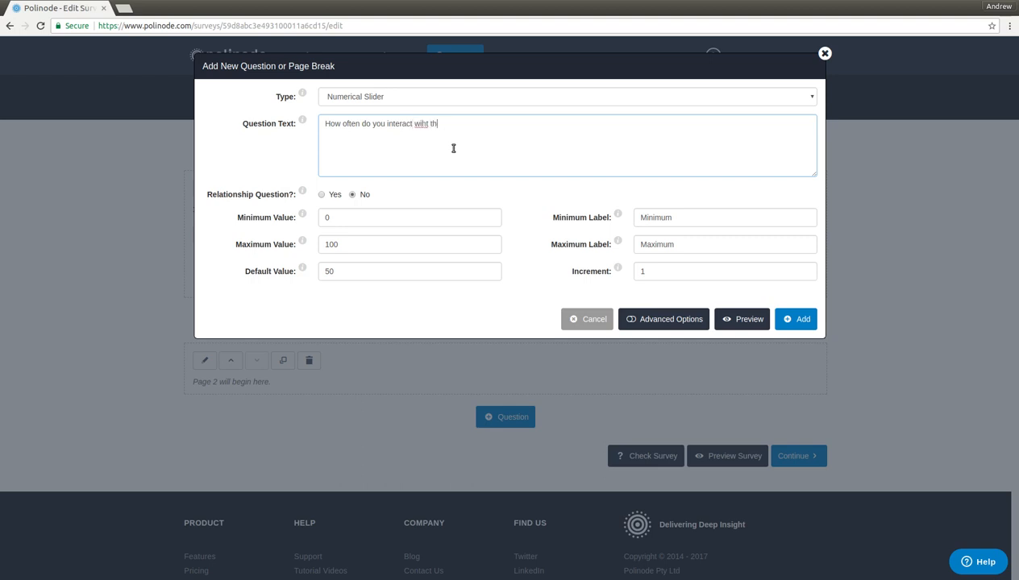
text(th the pep)
key(BackSpace)
key(BackSpace)
text(eople that you nominated?)
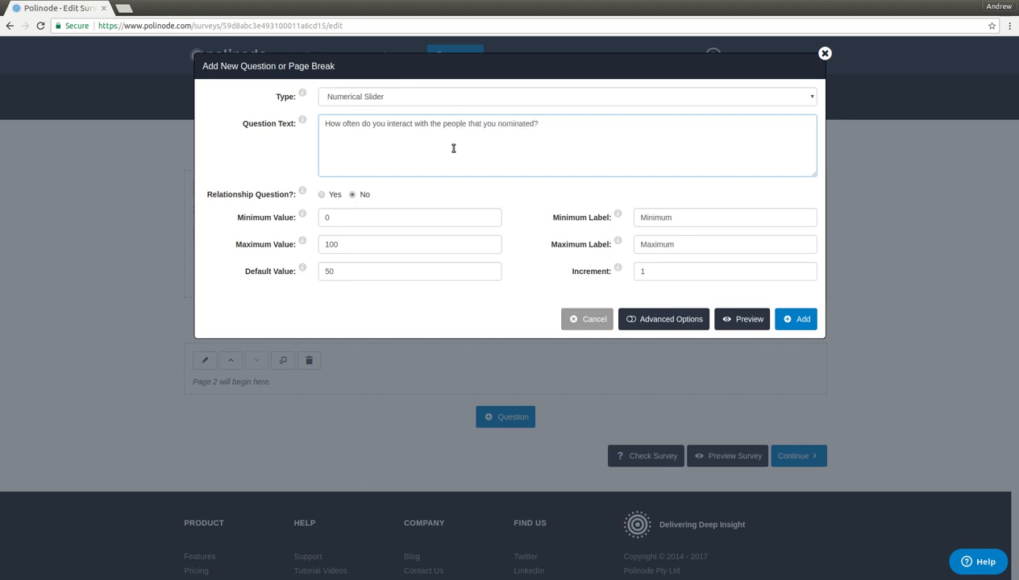
Make the slider a relationship question sourced from the answer to earlier relationship question 1, and add it to the survey
click(333, 194)
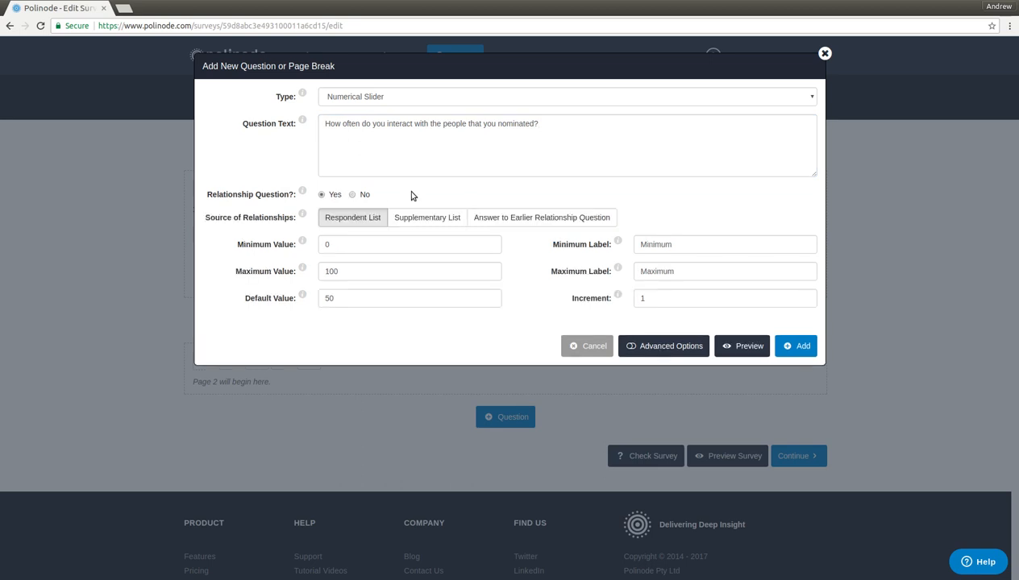
click(560, 220)
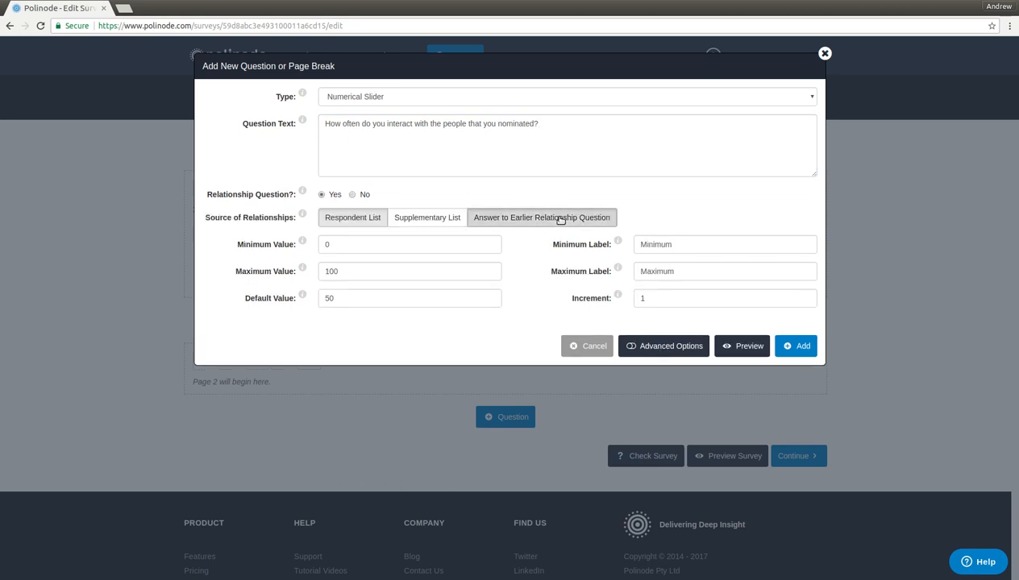
click(560, 220)
click(542, 250)
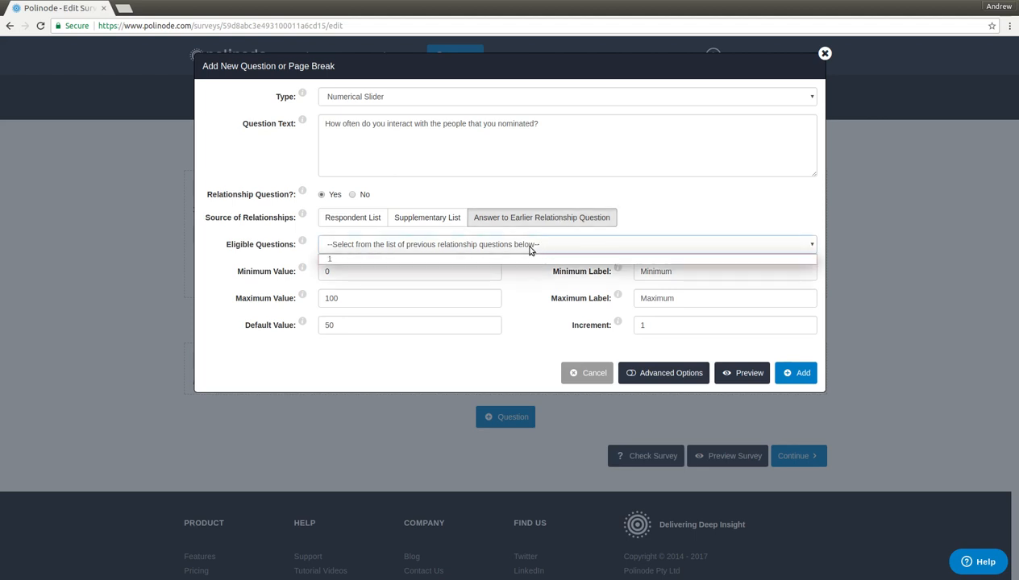
click(503, 260)
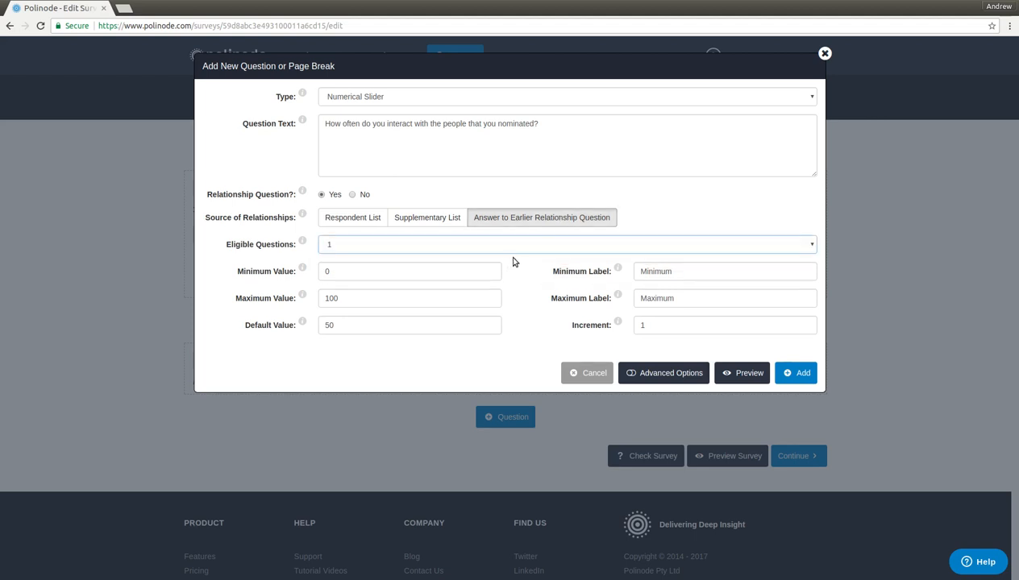
click(801, 372)
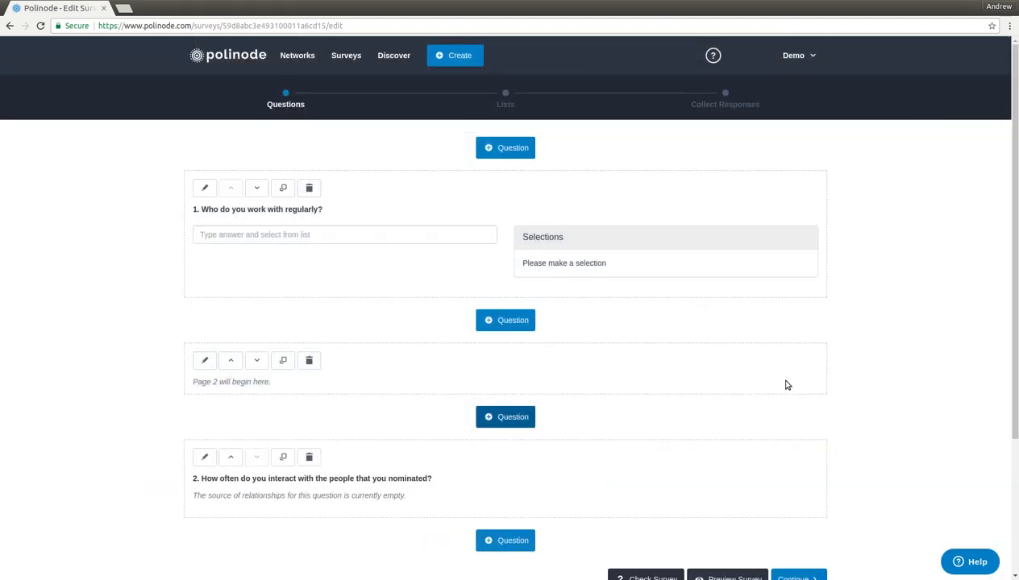
Preview the survey and select Example Respondent 4 and Example Respondent 3 as answers to the first question
scroll(781, 376, down, 1)
scroll(724, 428, down, 1)
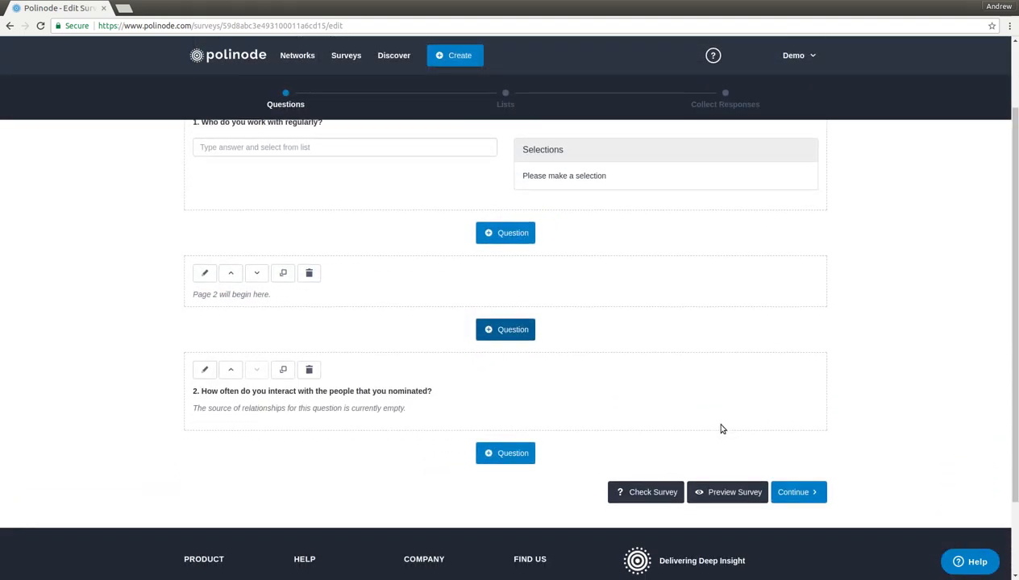
click(723, 494)
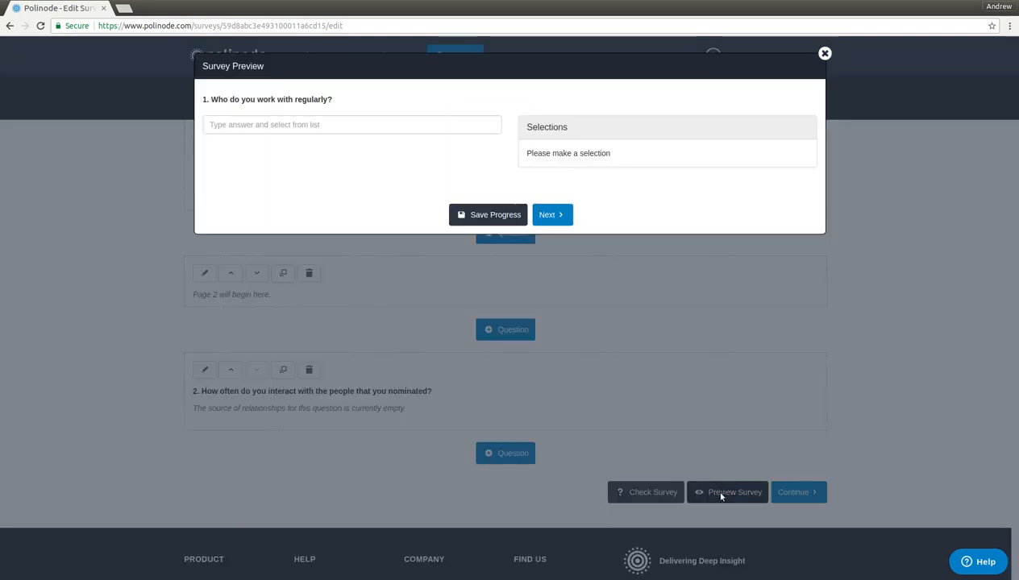
click(348, 123)
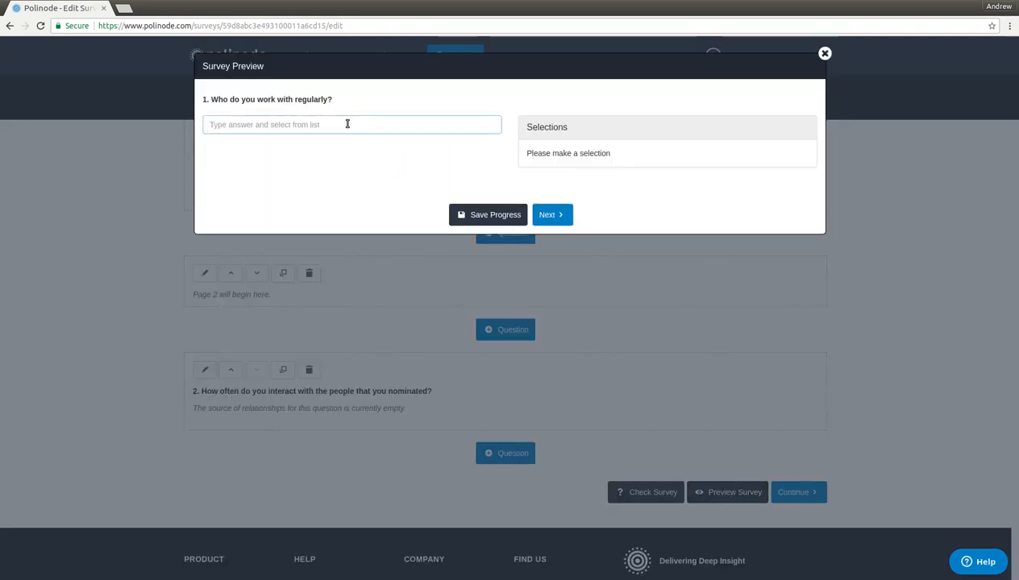
text(ex)
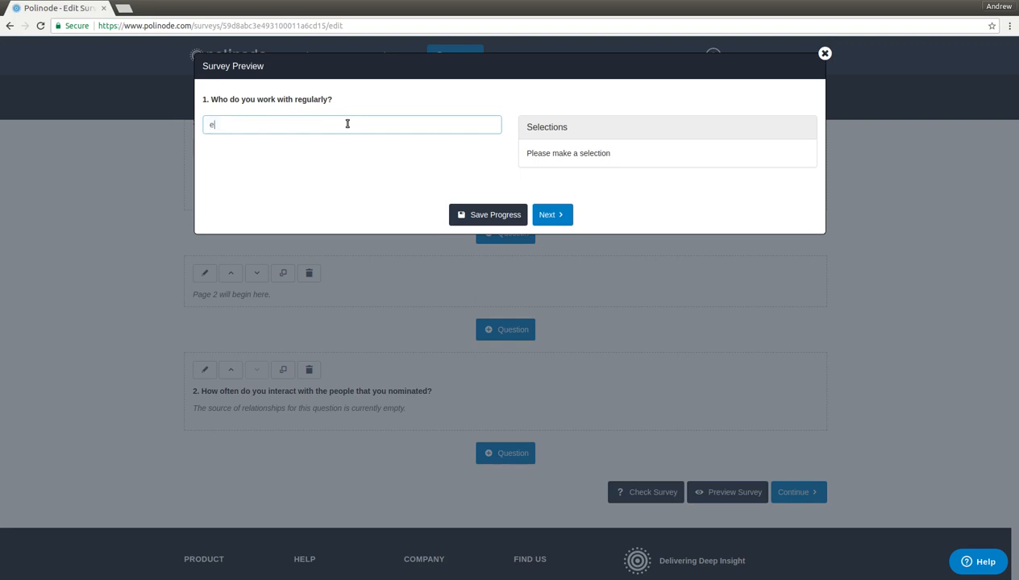
key(Down)
key(Down)
key(Down)
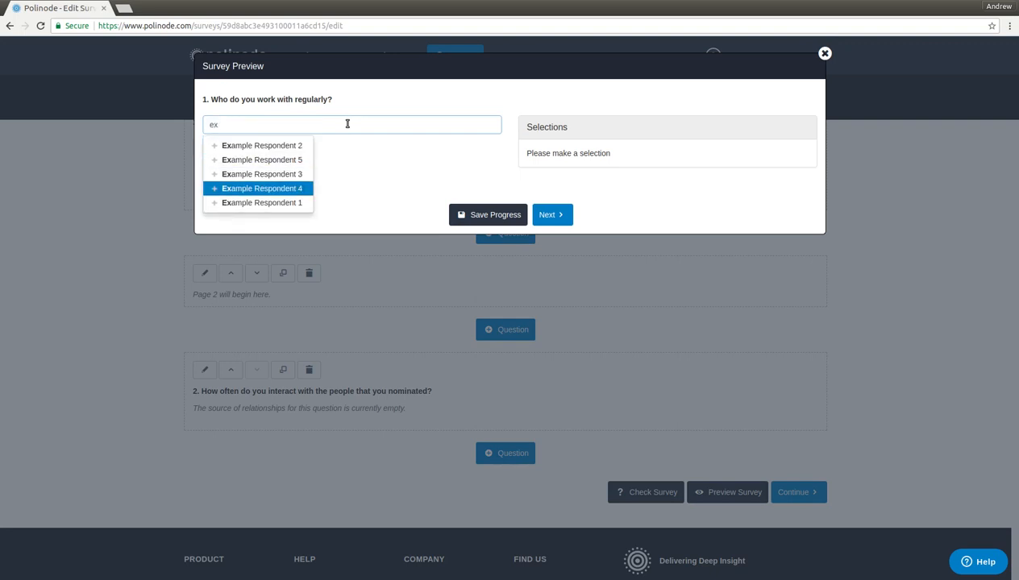
key(Return)
text(ex)
key(Down)
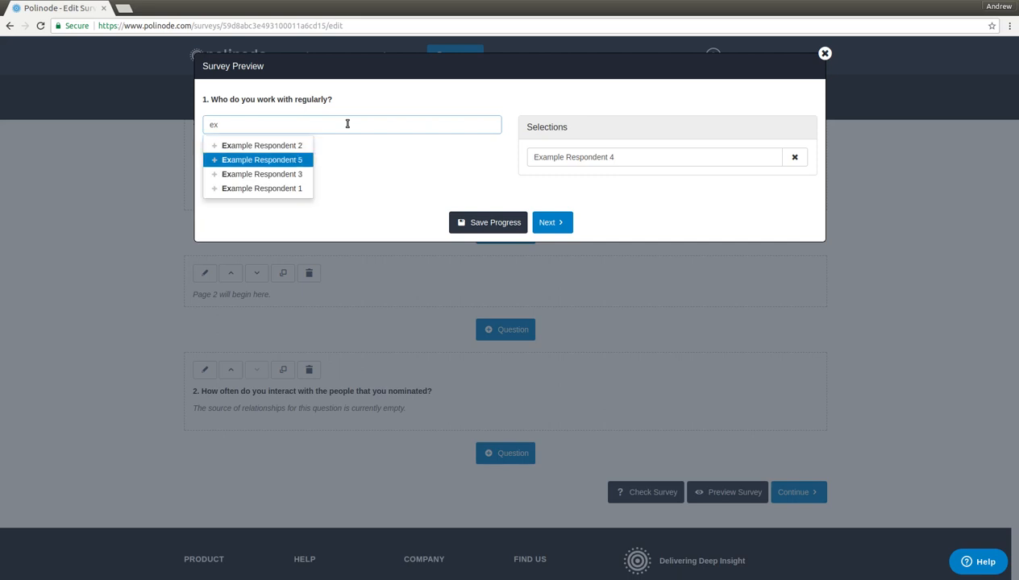
key(Down)
key(Down)
key(Up)
key(Return)
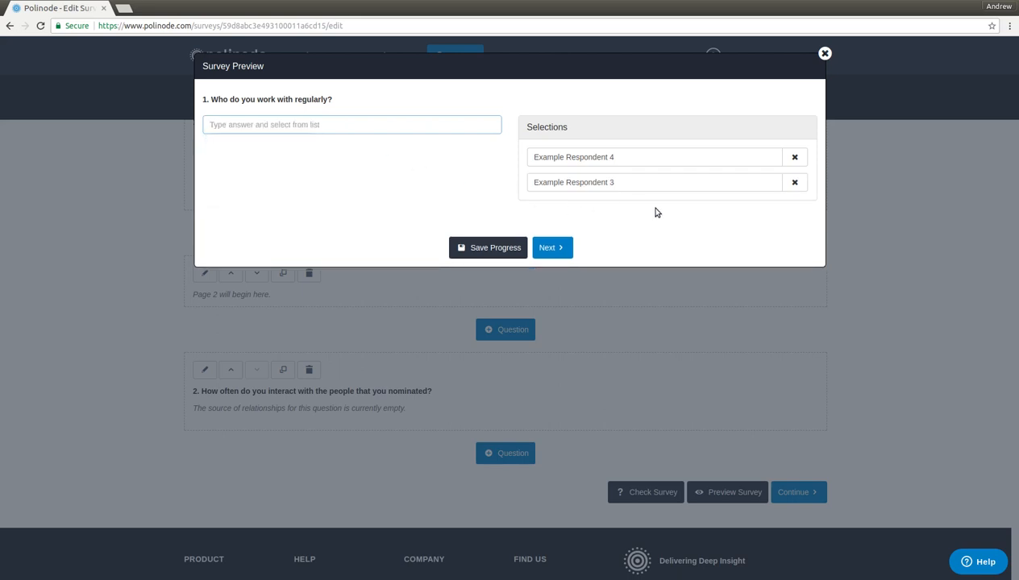
On the preview's second page, set Example Respondent 3's slider to 78, lower Example Respondent 4's slider, and close the preview
click(556, 249)
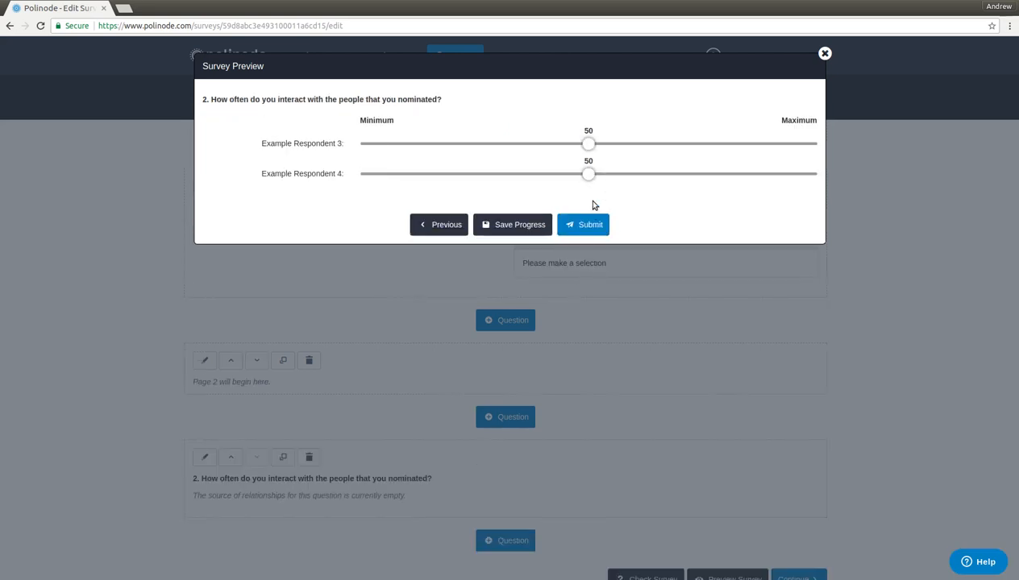
drag(588, 144, 713, 144)
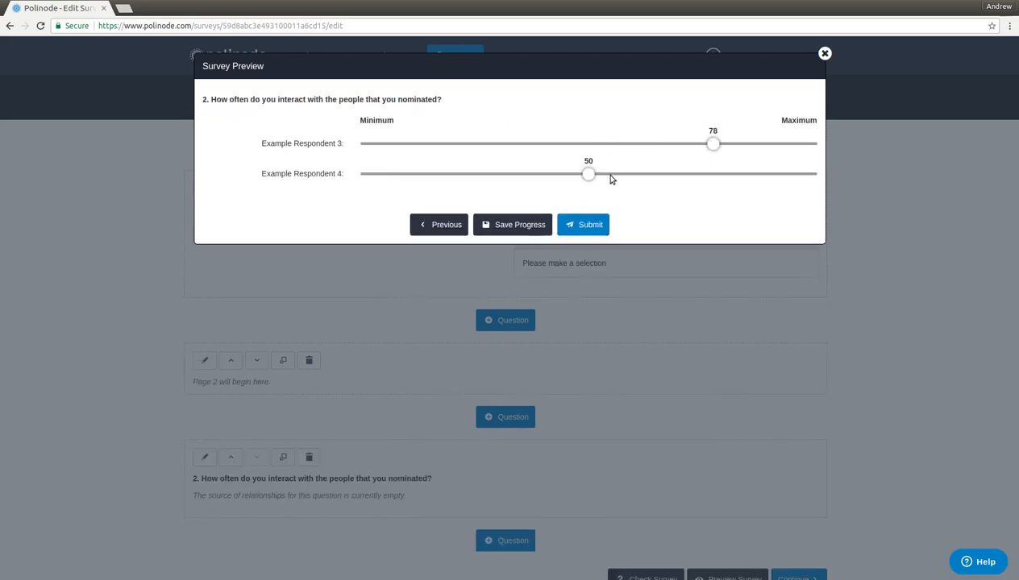
drag(590, 176, 486, 175)
click(824, 53)
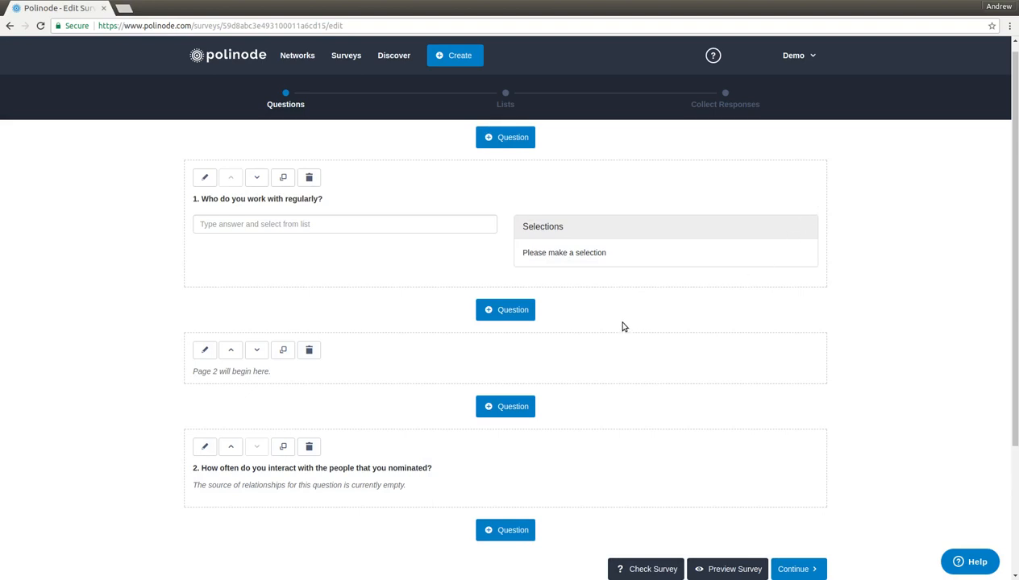
From the survey's respondent list upload, download the respondent list template and open it in the spreadsheet program
click(506, 104)
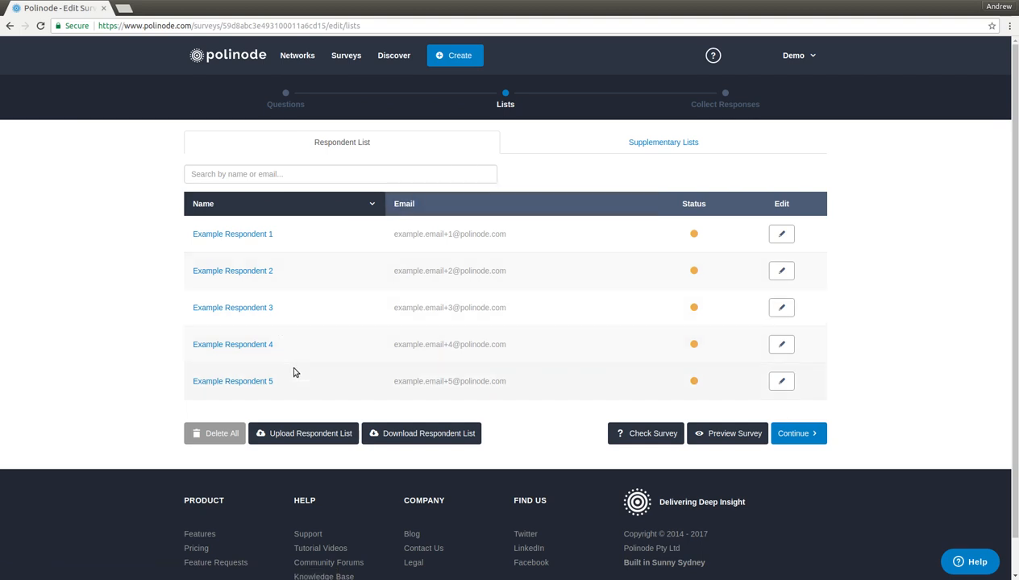
click(305, 435)
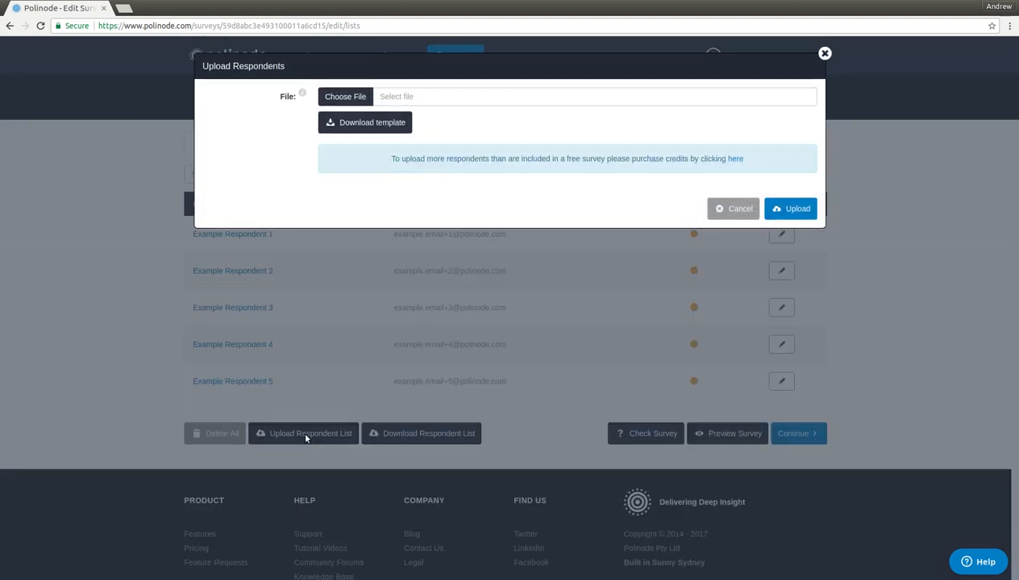
click(368, 125)
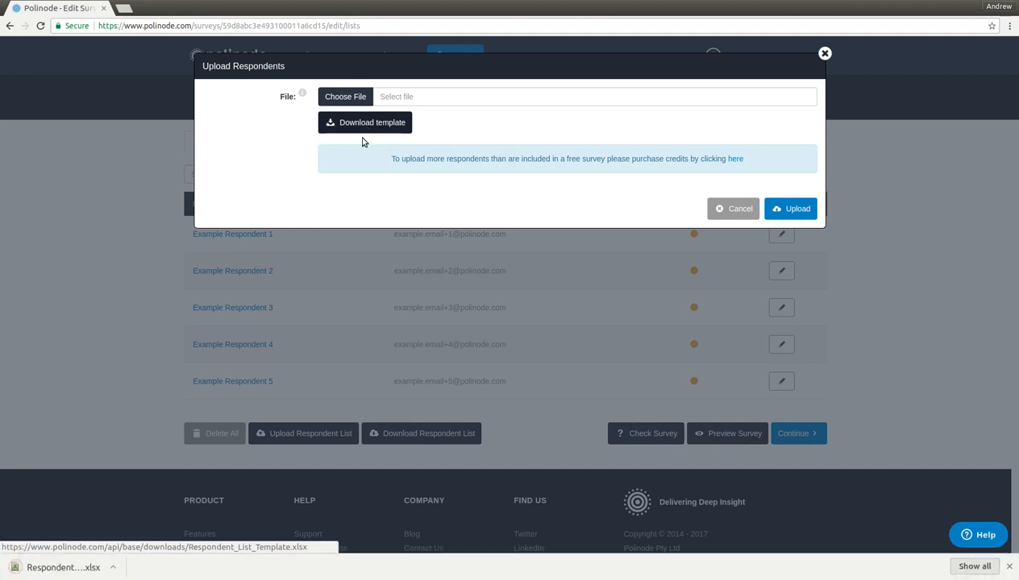
click(77, 572)
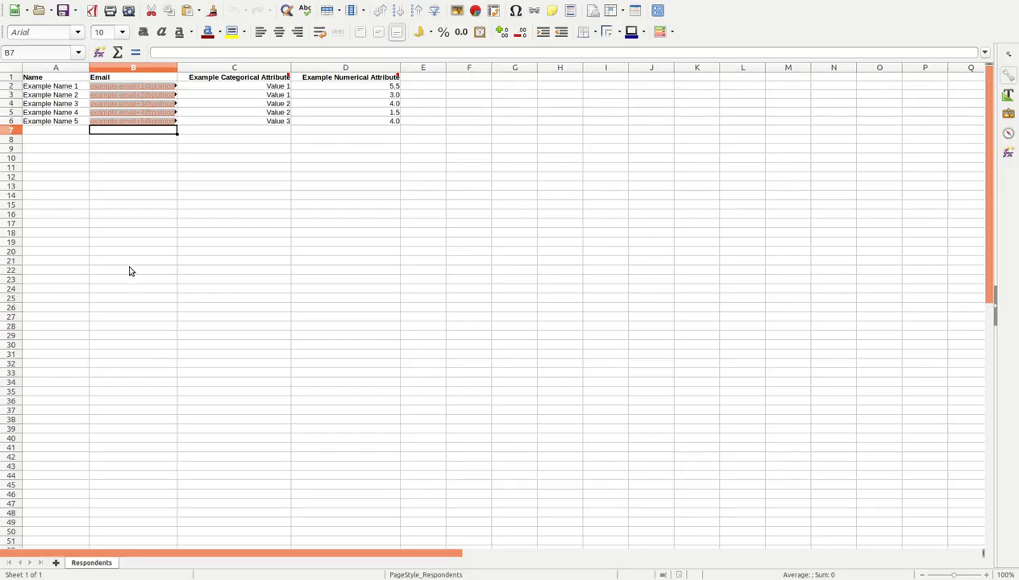
click(66, 146)
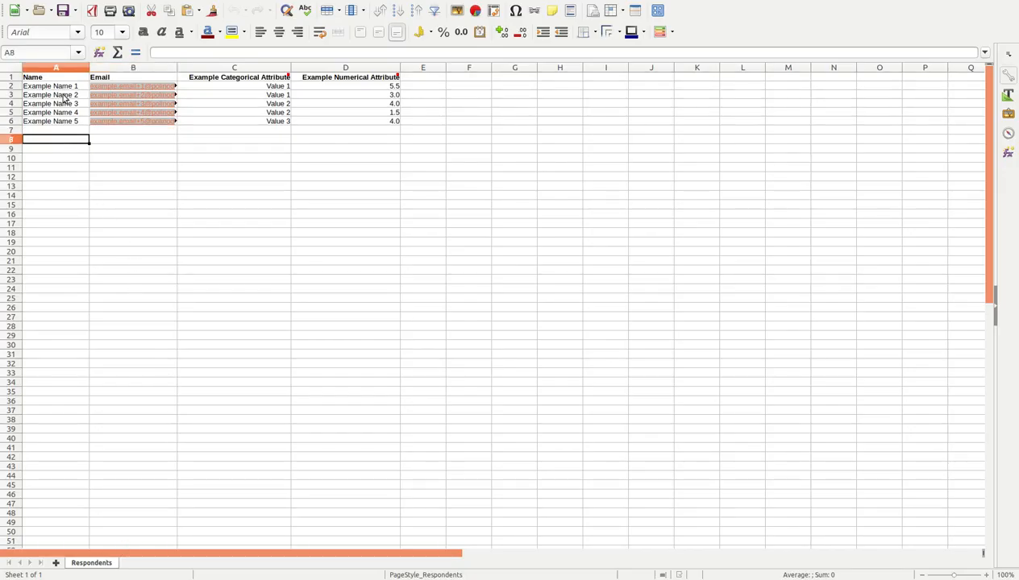
Examine the template's Name and Email columns and the example categorical and numerical attribute columns beside them
drag(63, 68, 110, 71)
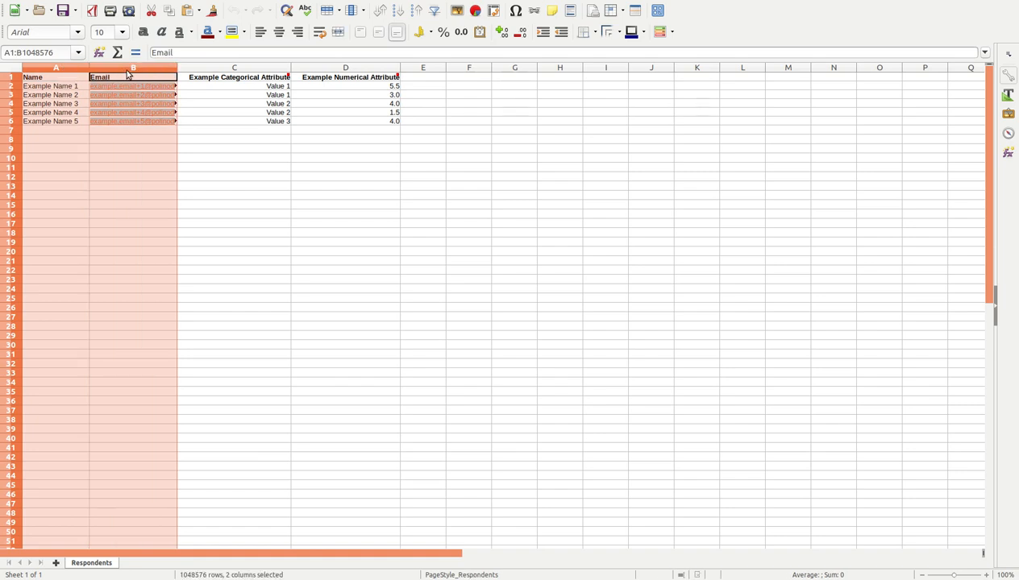
click(95, 141)
click(203, 70)
drag(203, 70, 359, 72)
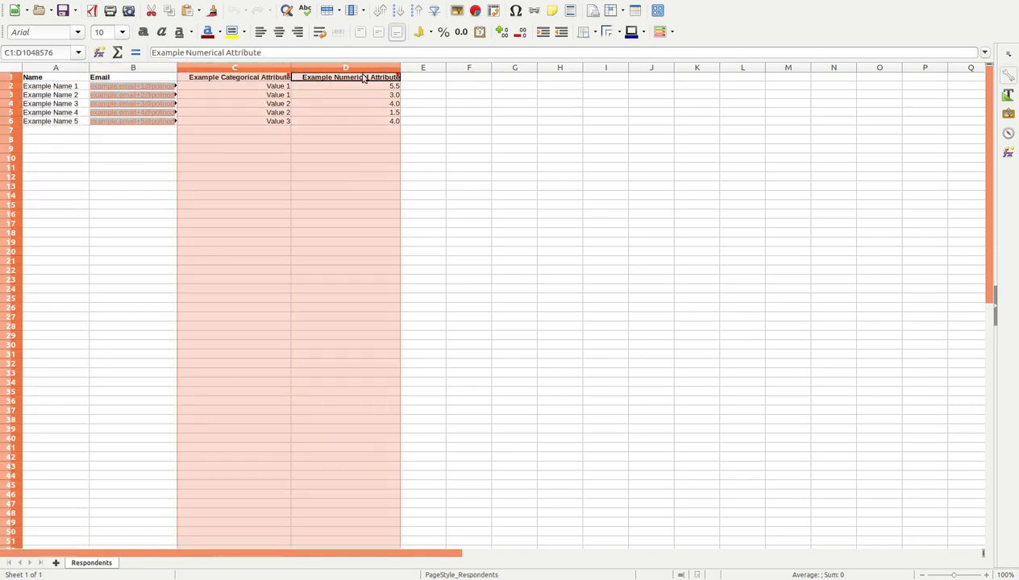
click(263, 121)
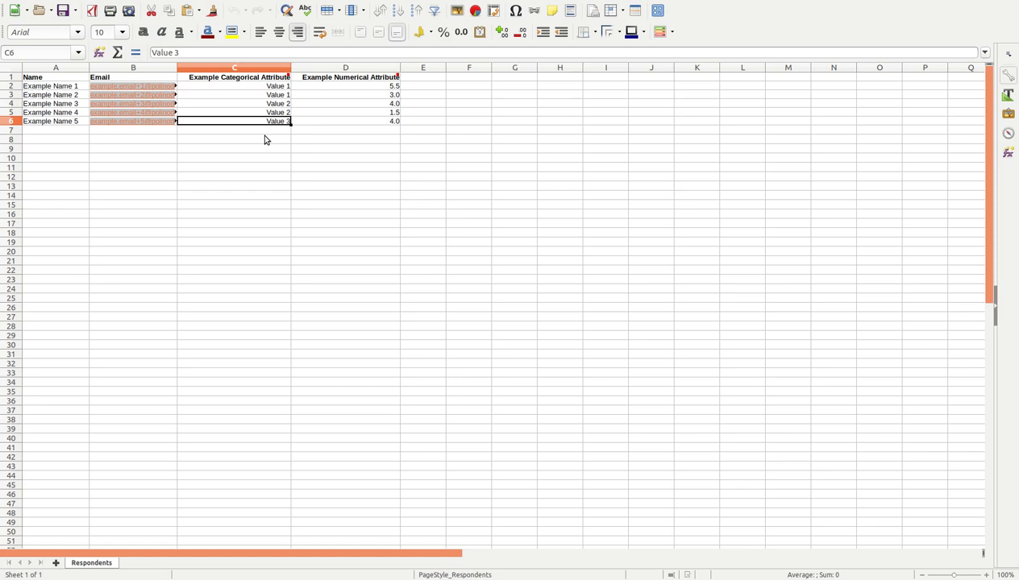
drag(245, 67, 544, 66)
click(263, 95)
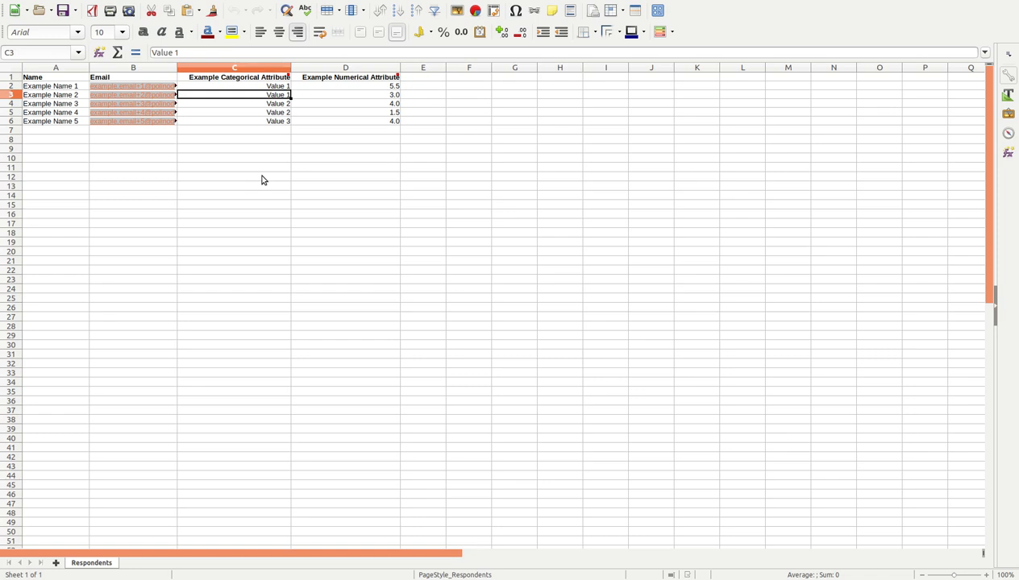
drag(241, 68, 428, 72)
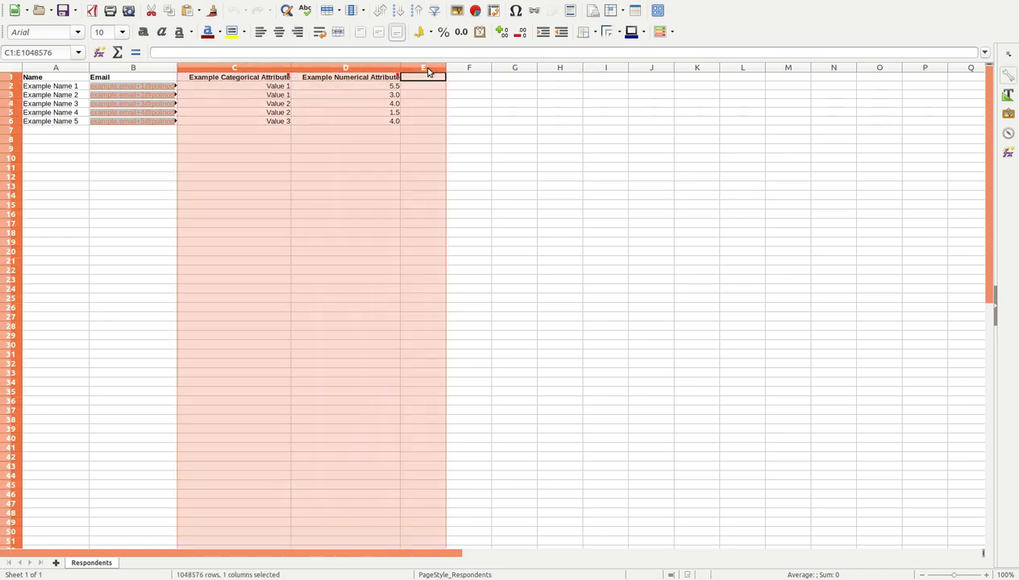
click(278, 103)
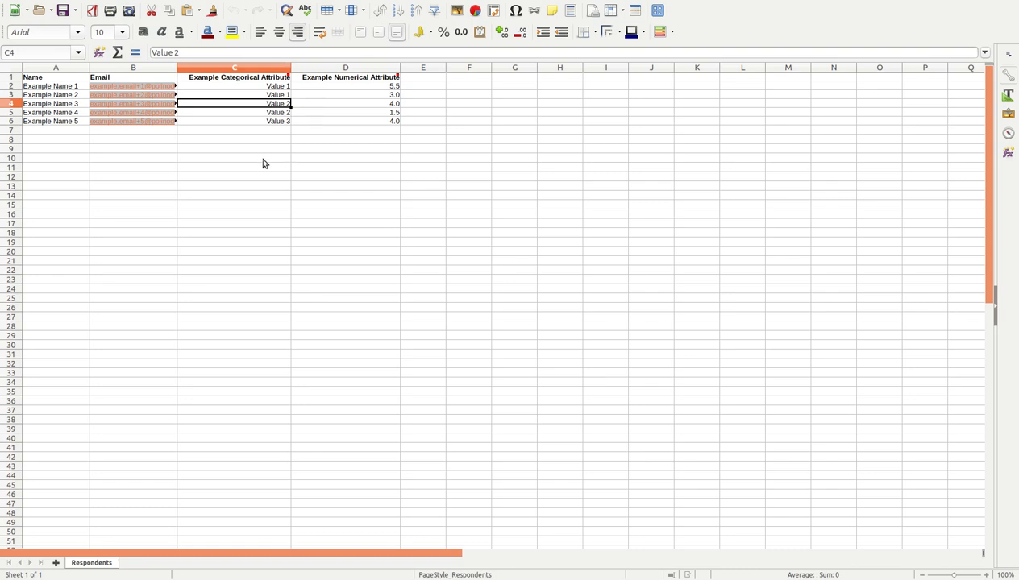
Replace the respondent name in cell A3 with "Custom Name" and save the respondent list workbook
click(67, 96)
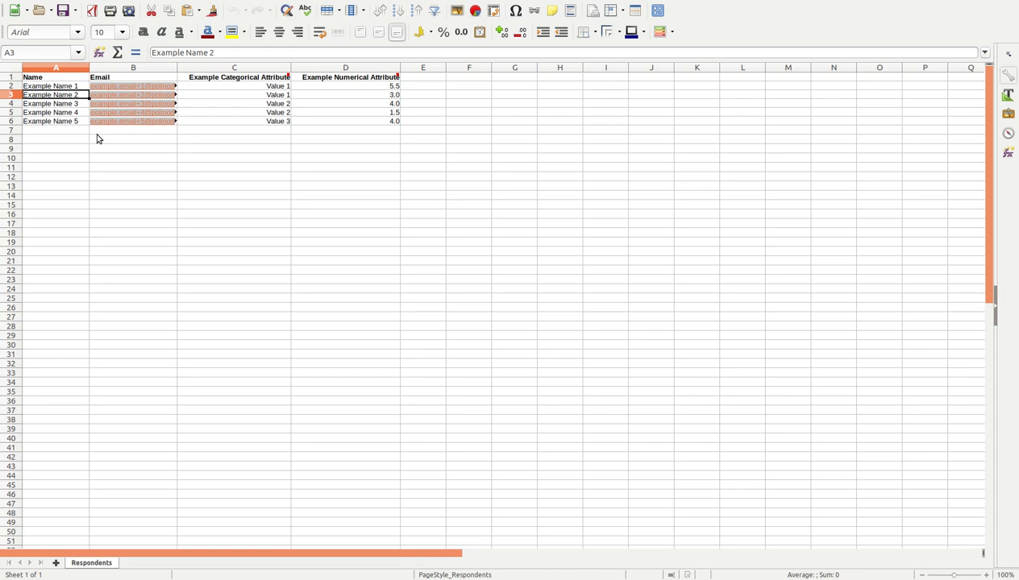
text(Cus)
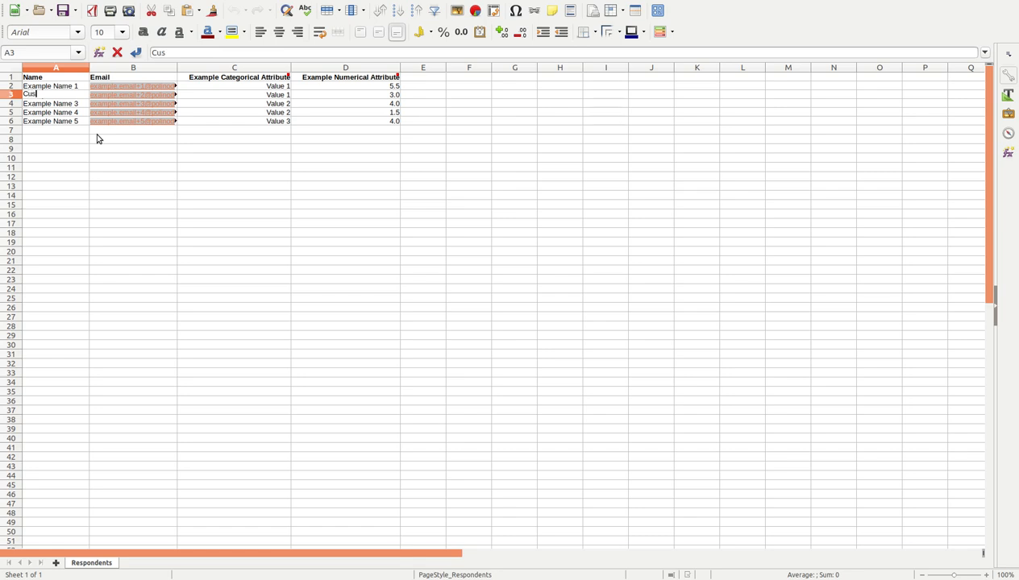
text(tom Name)
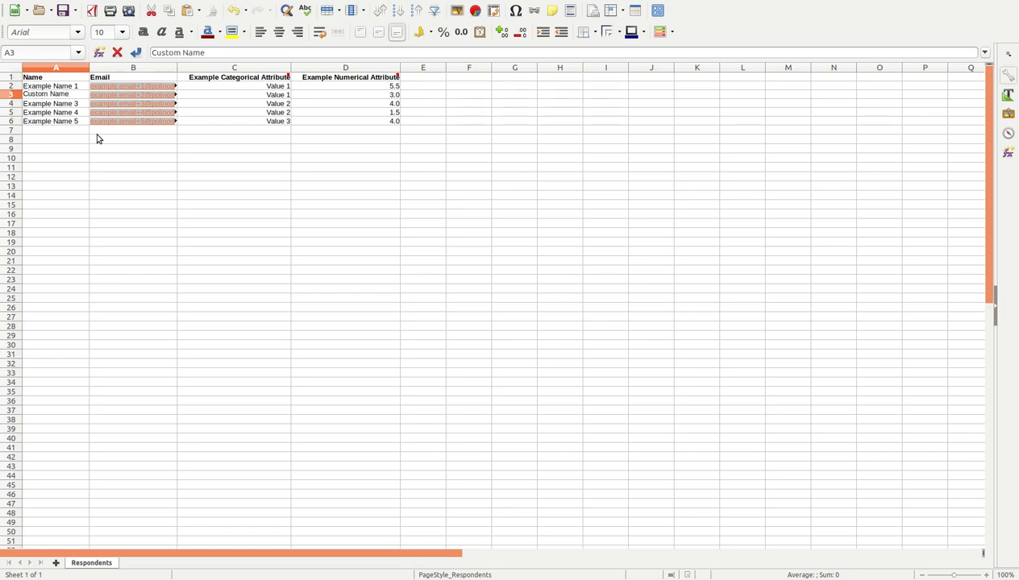
key(Tab)
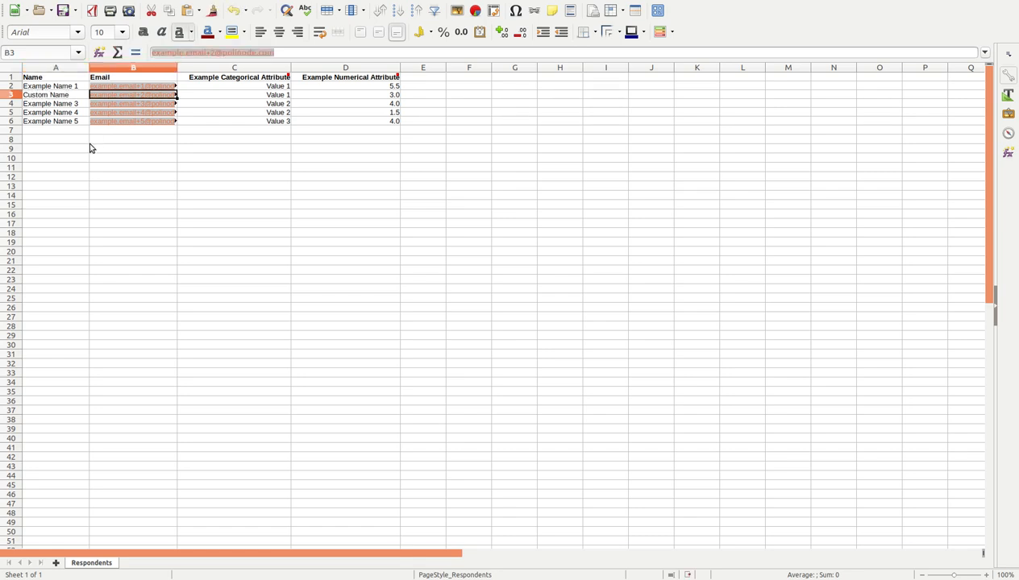
click(59, 141)
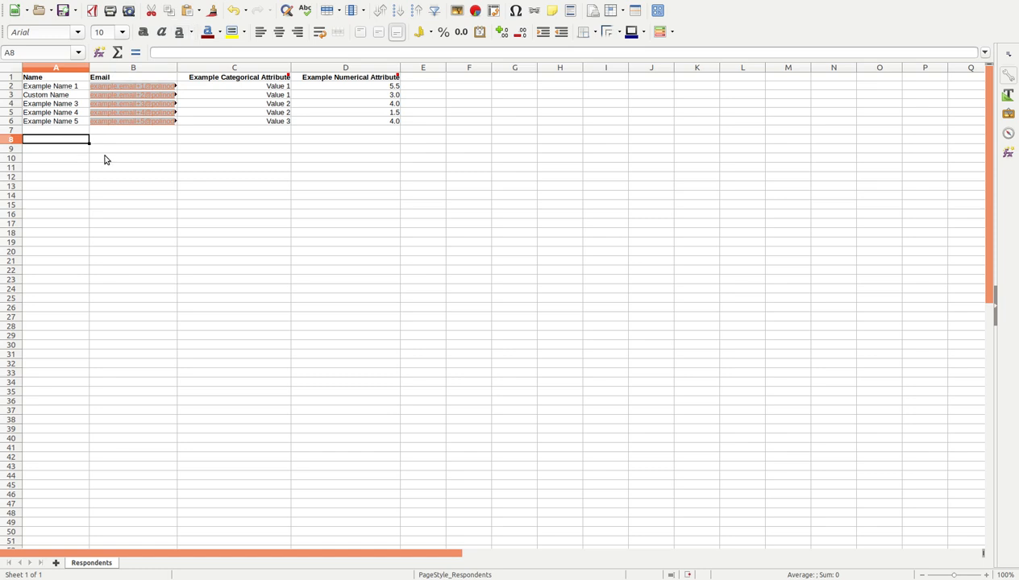
click(63, 14)
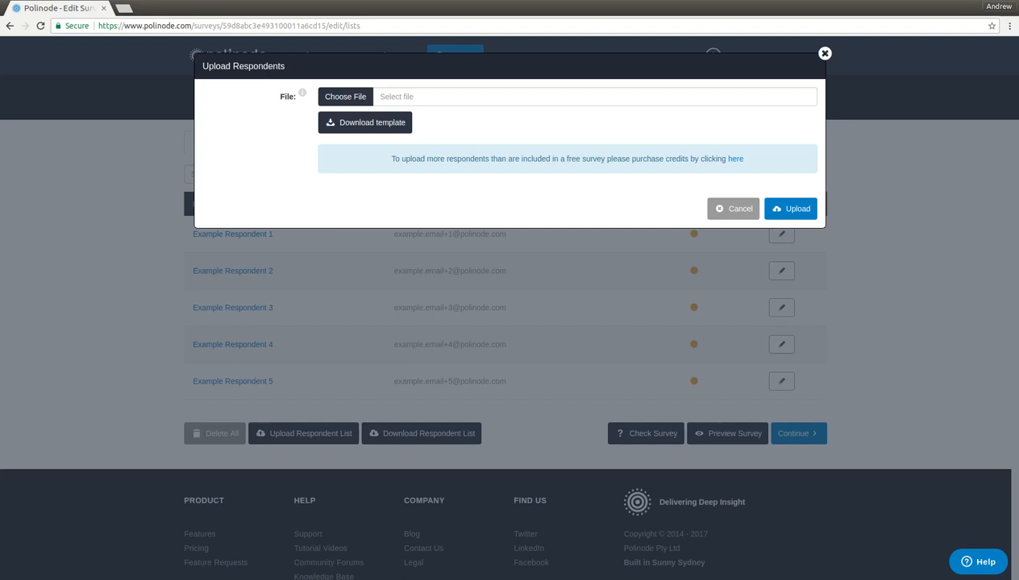
Switch to Polinode and upload "Respondent_List_Template (1).xlsx" from the Downloads folder as the survey's respondent list
click(352, 97)
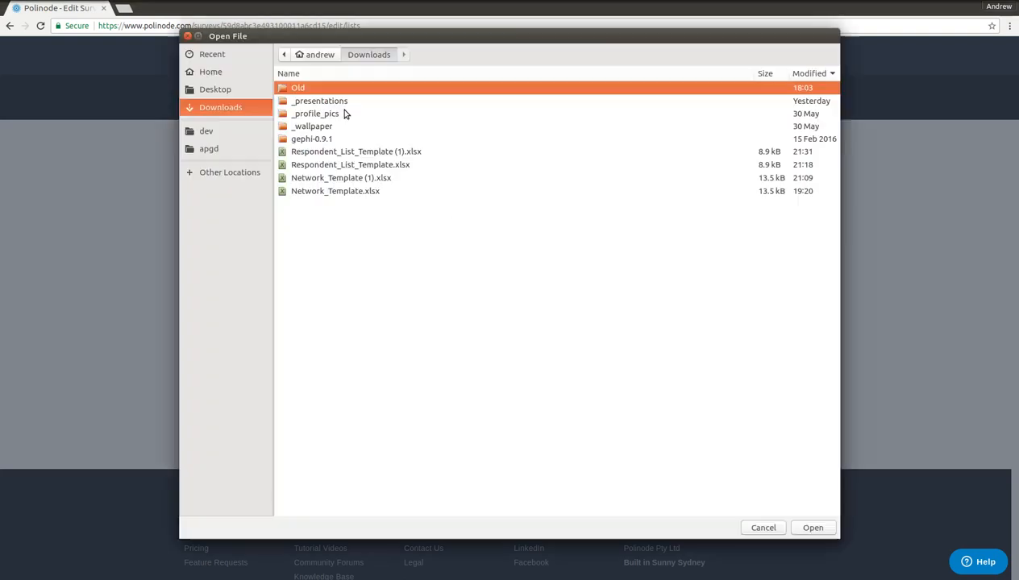
click(335, 153)
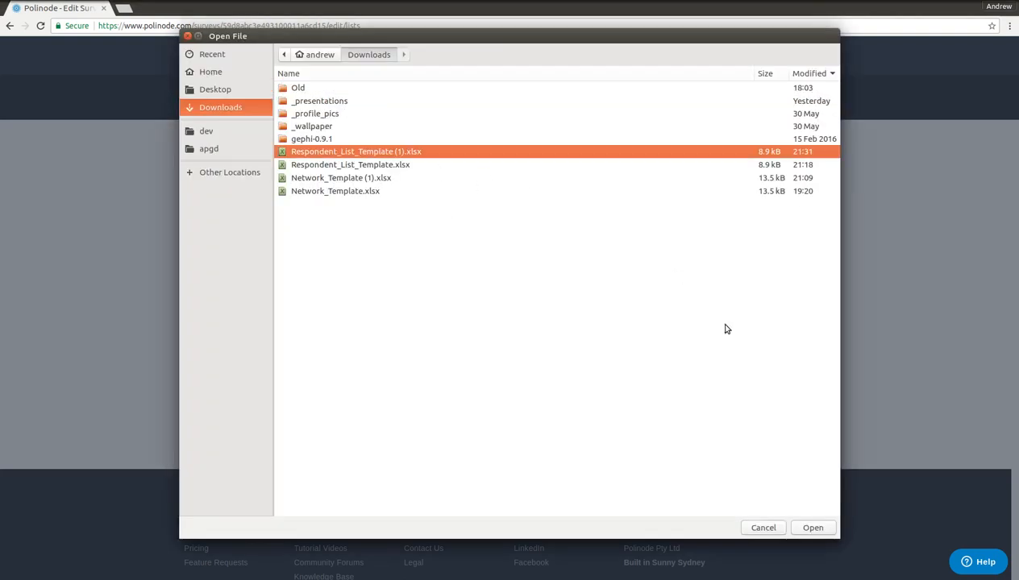
click(812, 527)
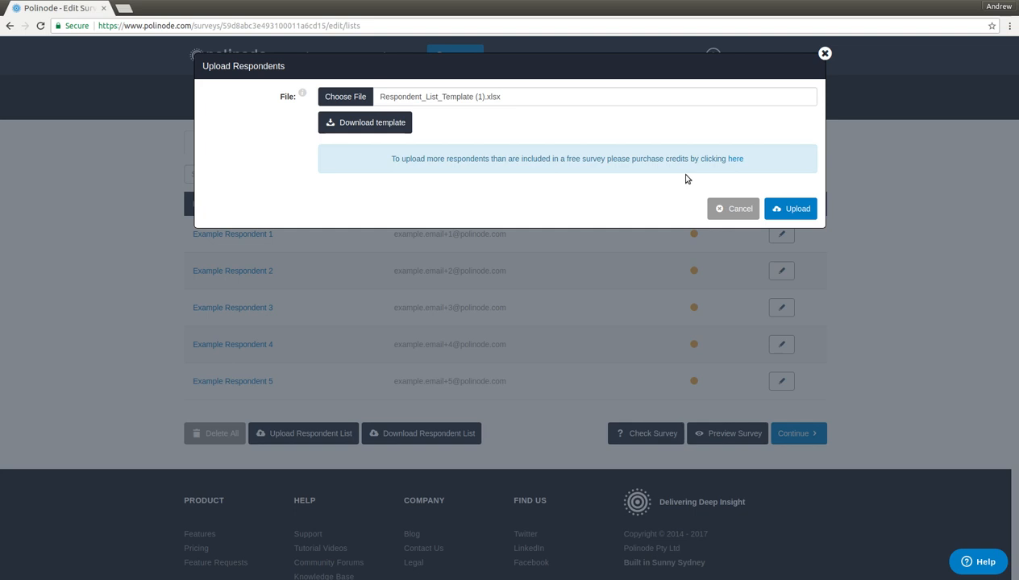
click(791, 210)
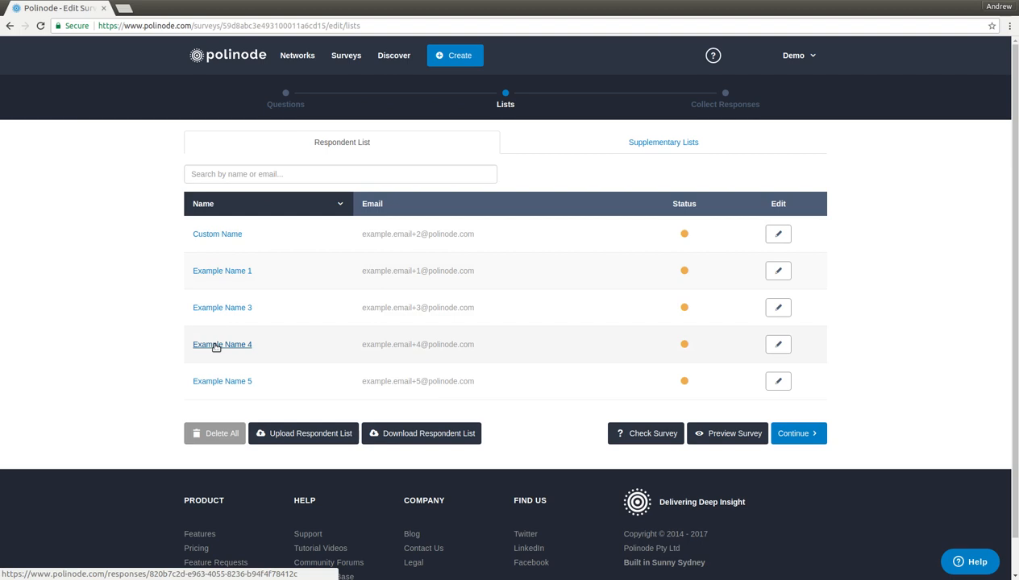
mouse_move(683, 235)
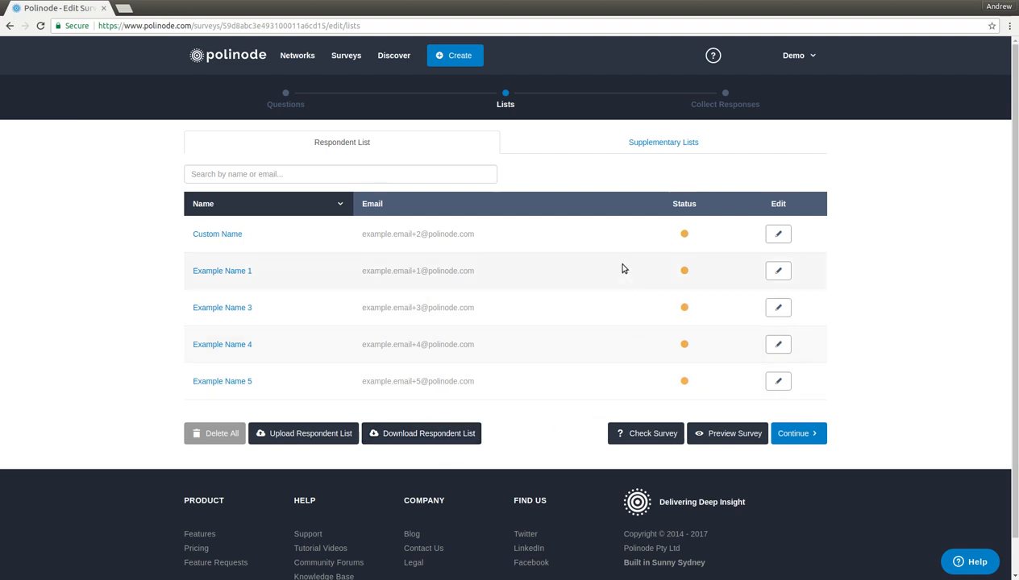
Go to the survey's Collect Responses stage and review the invitation email's subject, message body and placeholder help
click(724, 104)
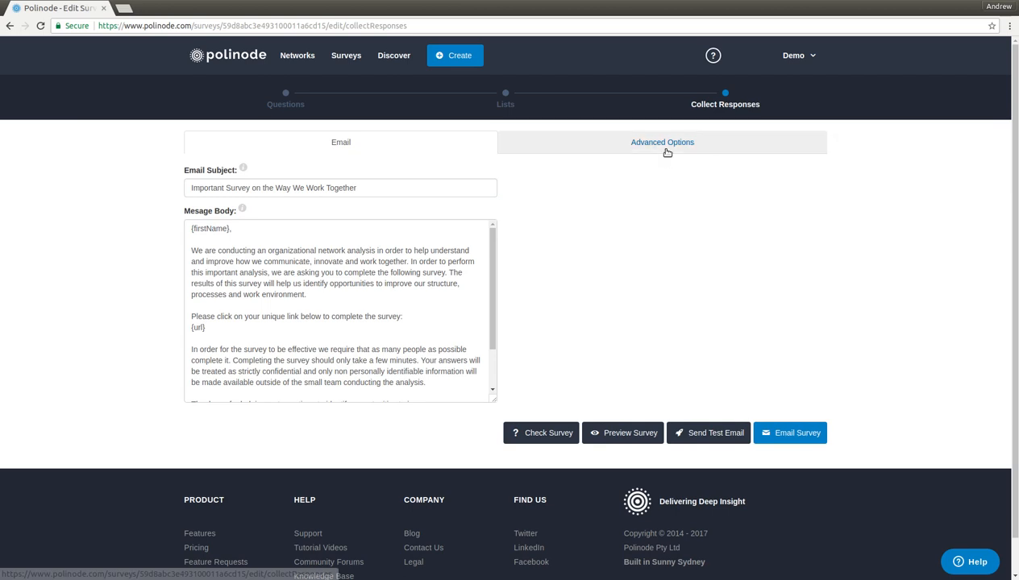
click(367, 188)
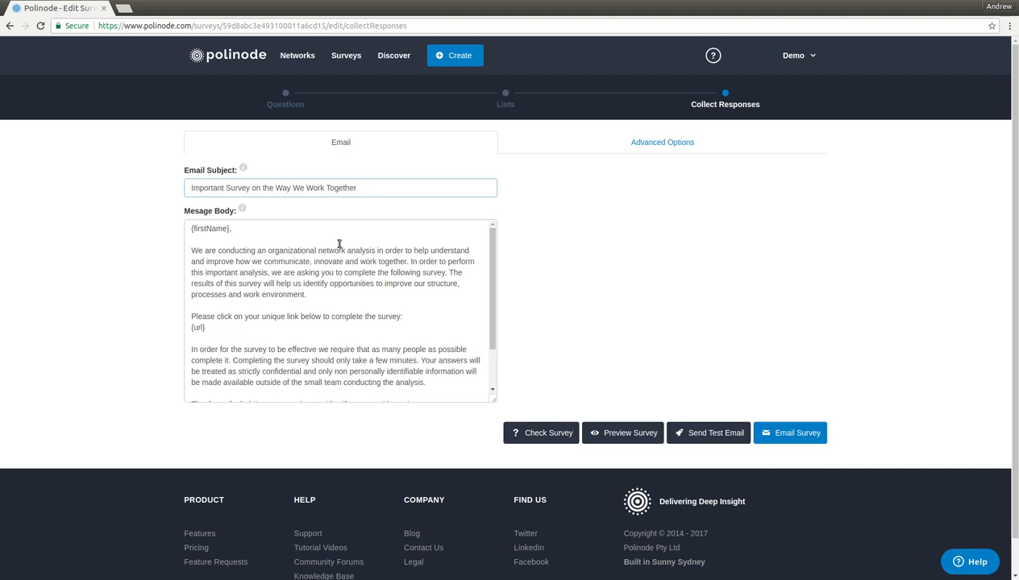
drag(186, 249, 385, 391)
click(327, 360)
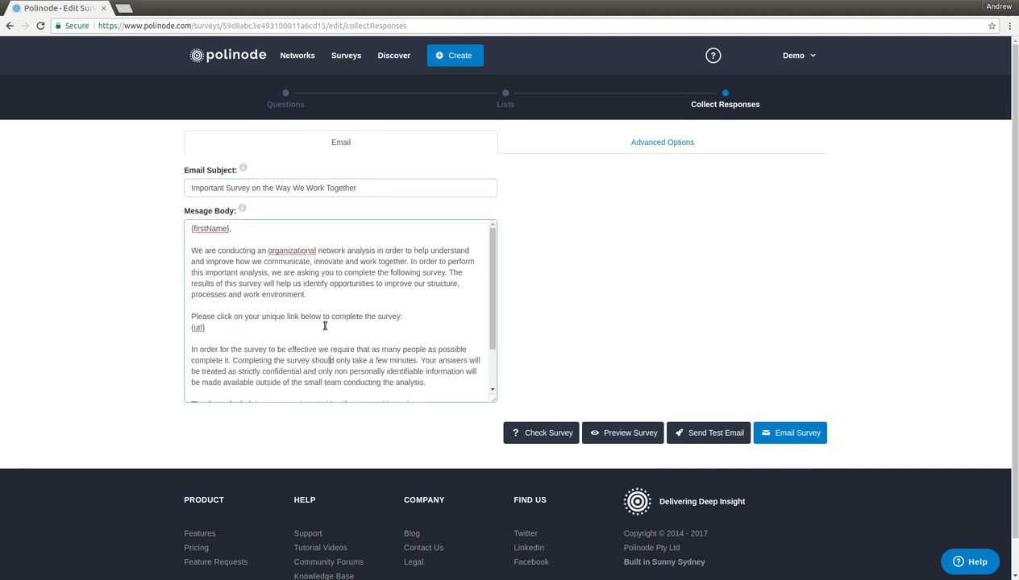
mouse_move(242, 212)
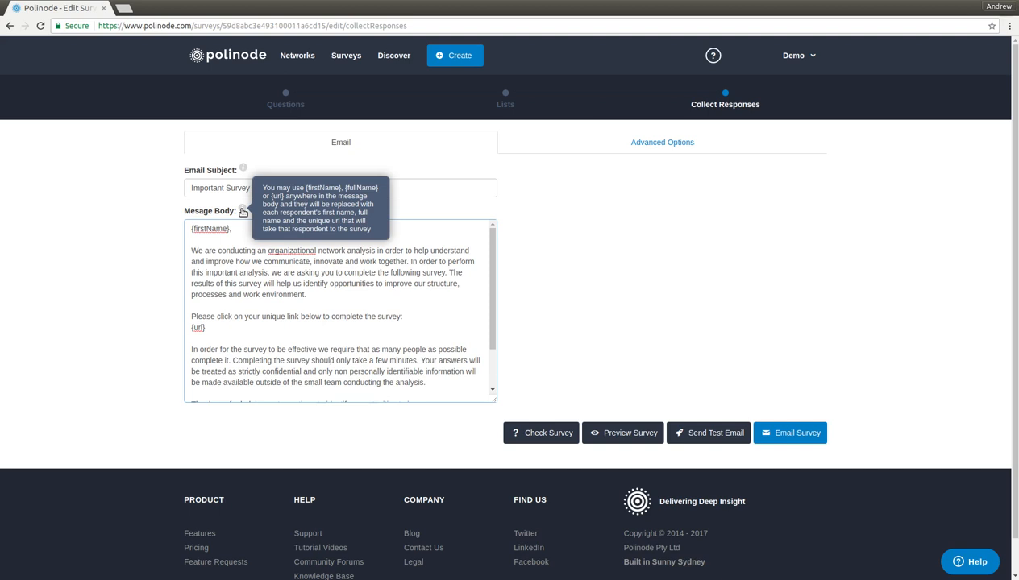
Examine the {firstName} and {url} placeholders and the closing lines in the invitation's message body
double_click(209, 229)
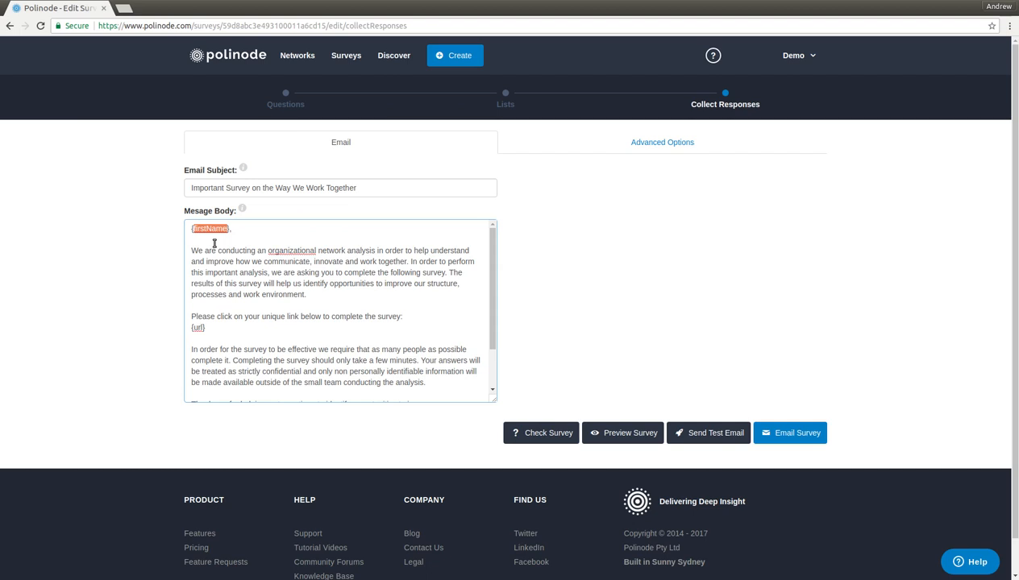
double_click(197, 327)
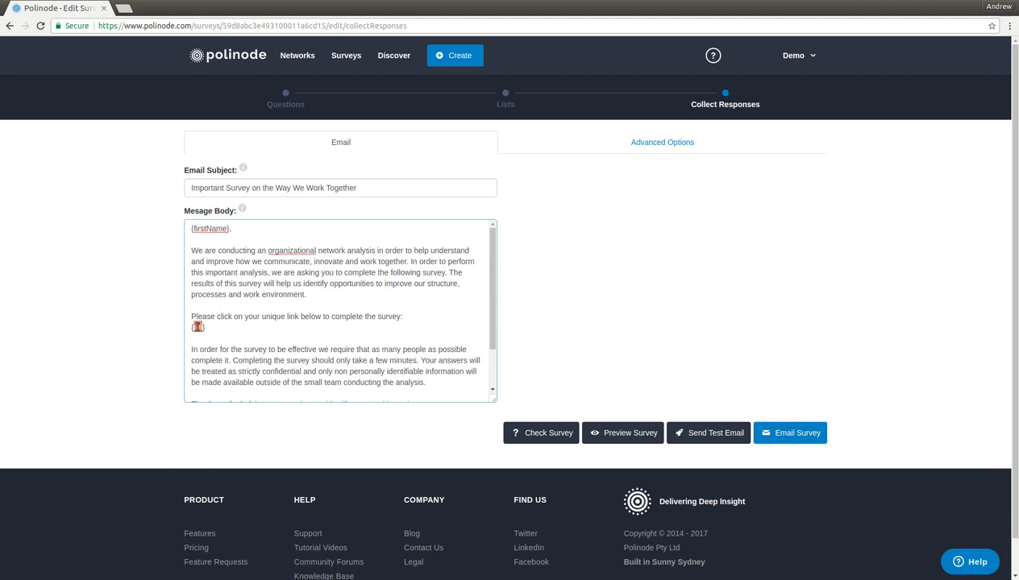
click(225, 326)
double_click(197, 327)
click(219, 322)
scroll(218, 323, down, 2)
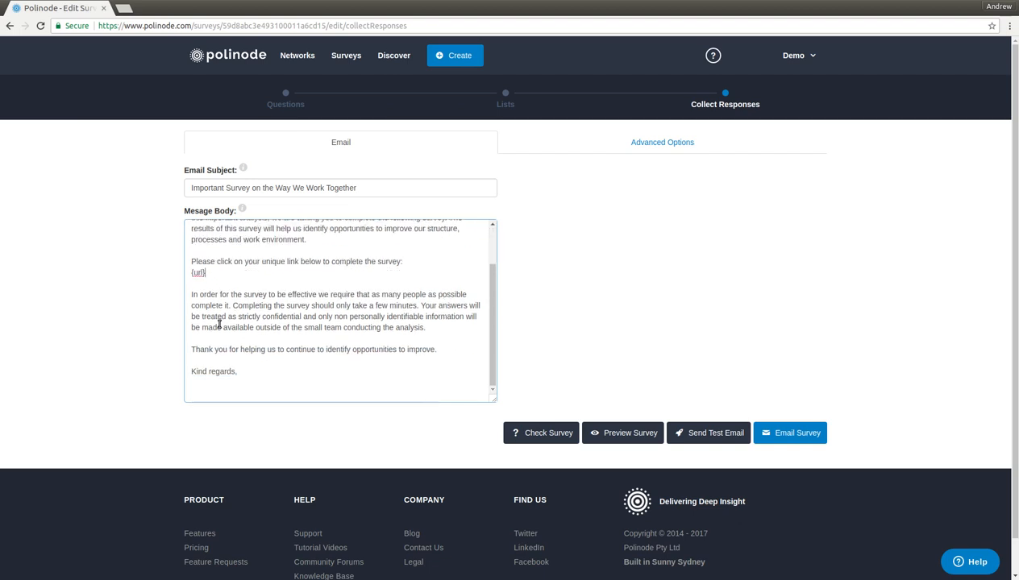
click(244, 387)
scroll(300, 343, up, 2)
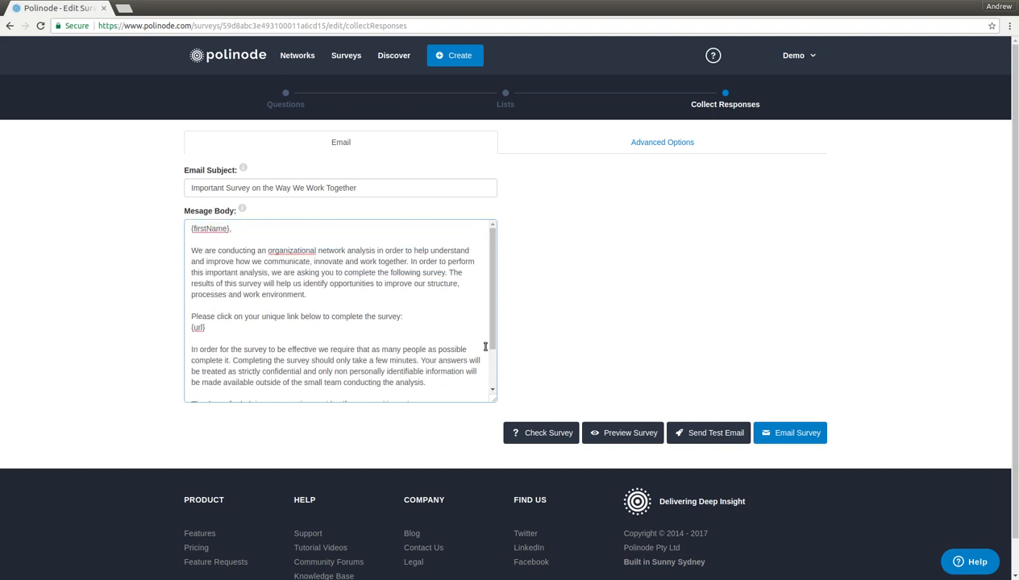
View the options for sending a test email and for emailing all respondents, closing each without sending
click(722, 436)
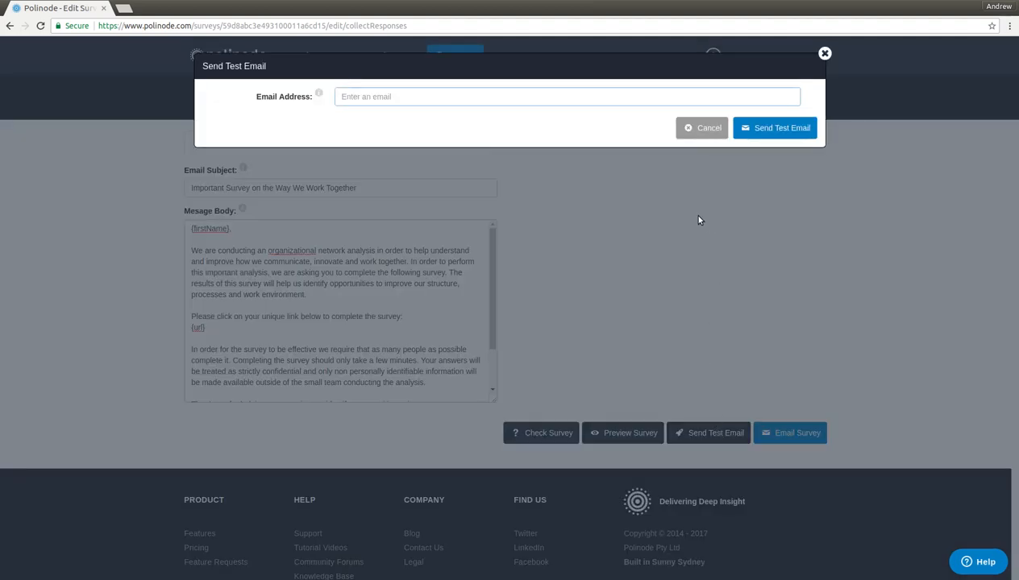
click(700, 128)
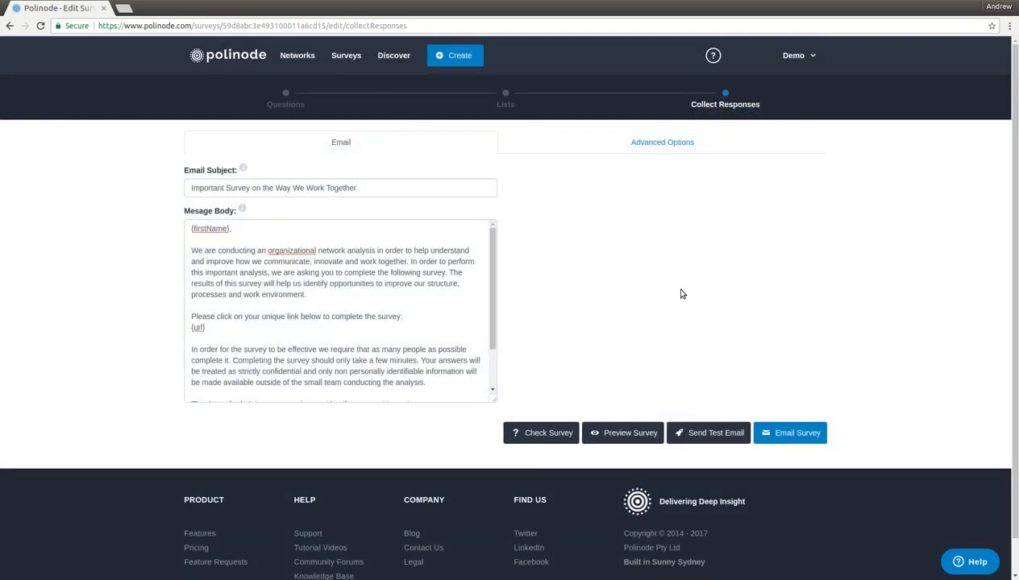
click(787, 436)
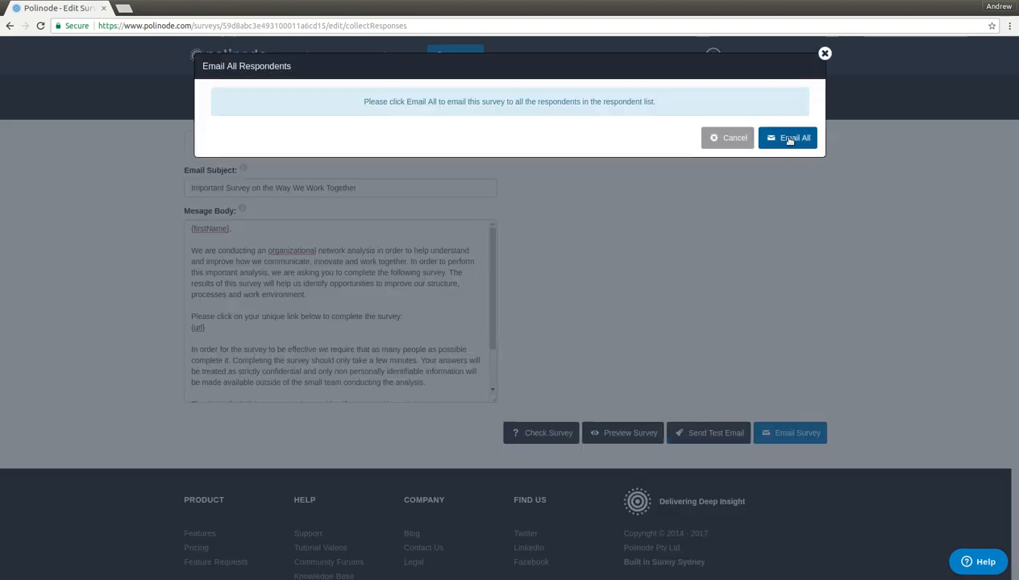
click(824, 53)
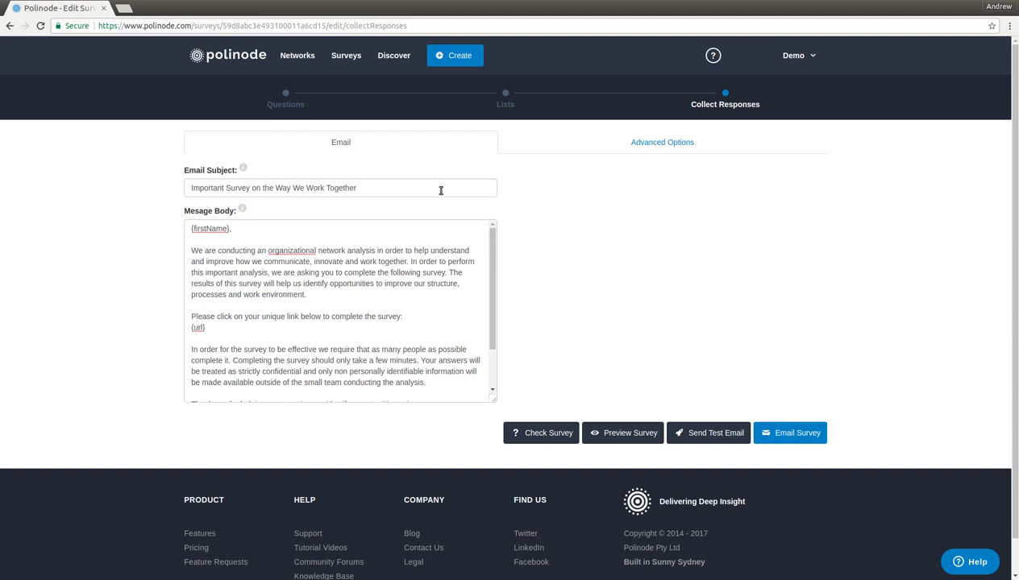
From the surveys list, generate private networks for all relationship questions of First Survey
click(353, 69)
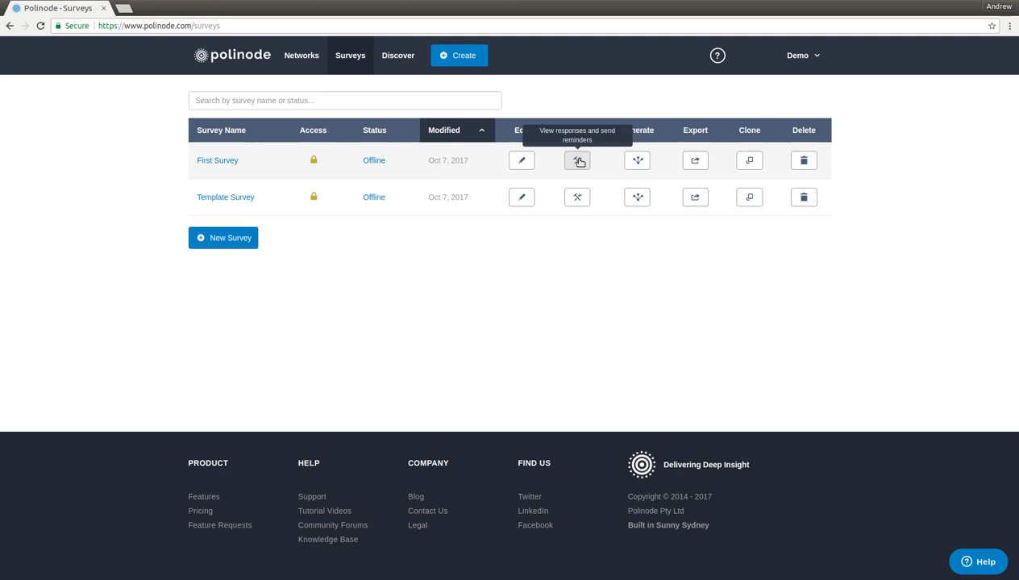
click(638, 162)
click(638, 162)
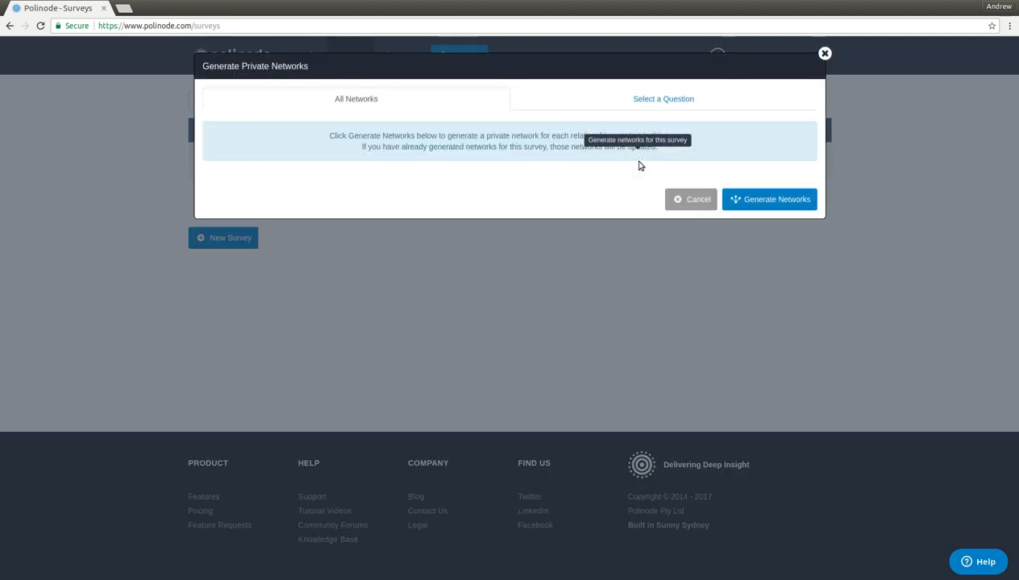
click(789, 199)
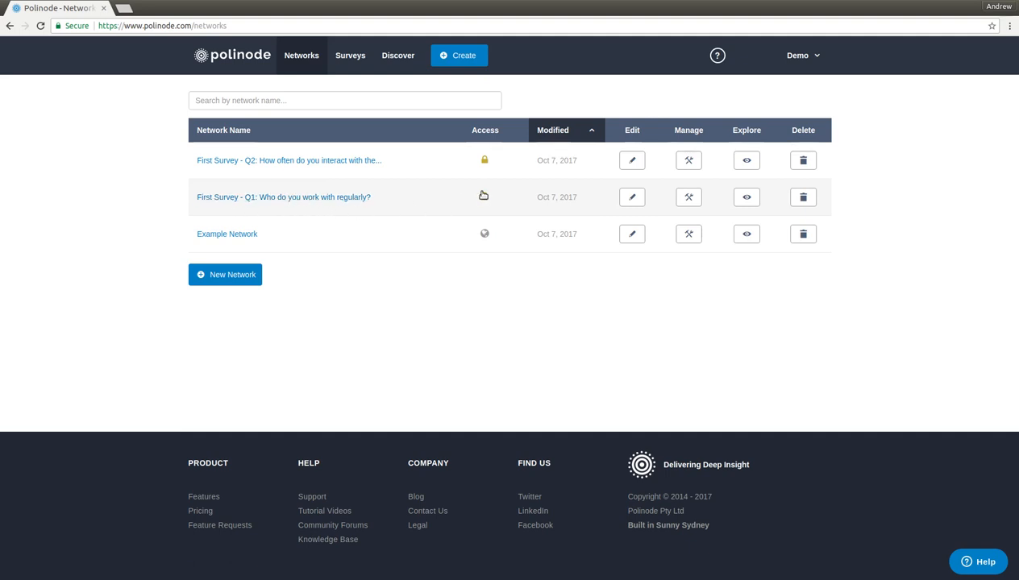
Explore the network generated for First Survey's Q1, "Who do you work with regularly?", and return to the networks list
mouse_move(486, 200)
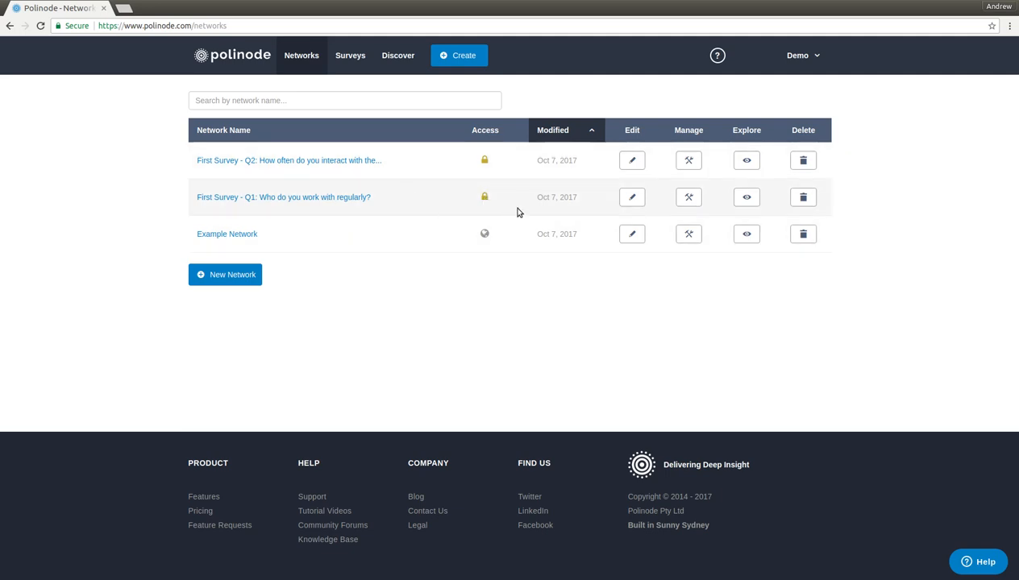
click(747, 199)
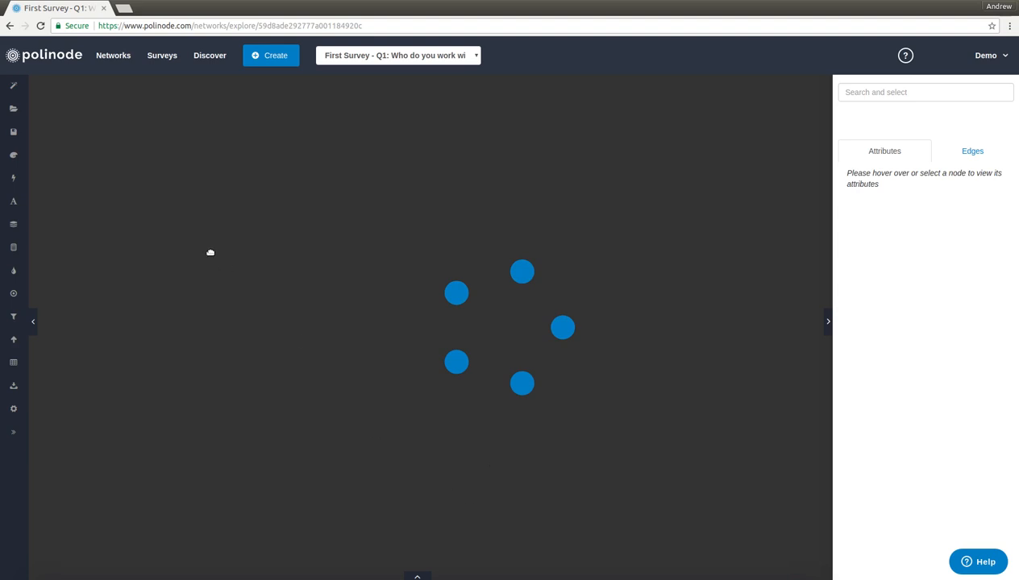
click(113, 58)
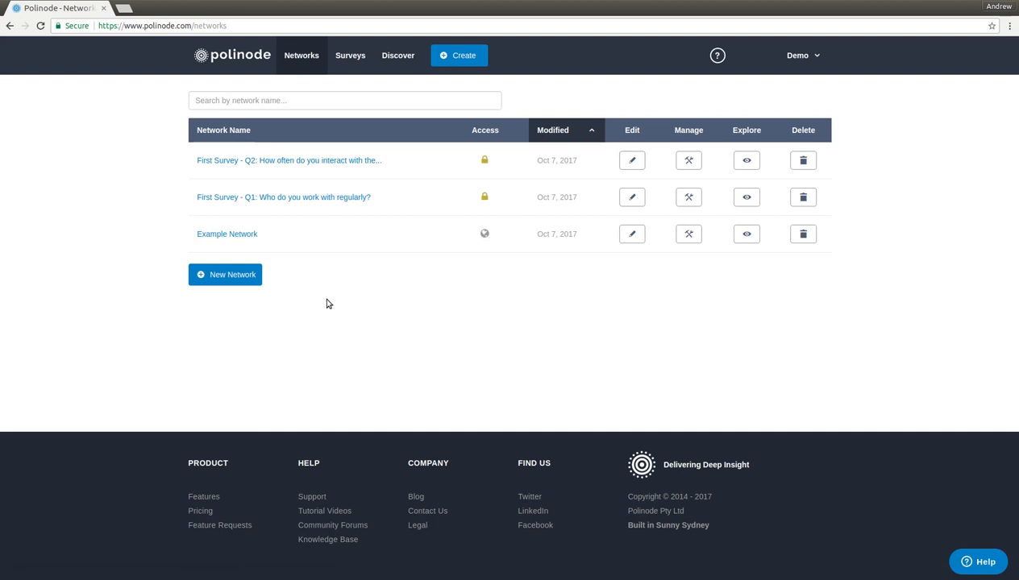